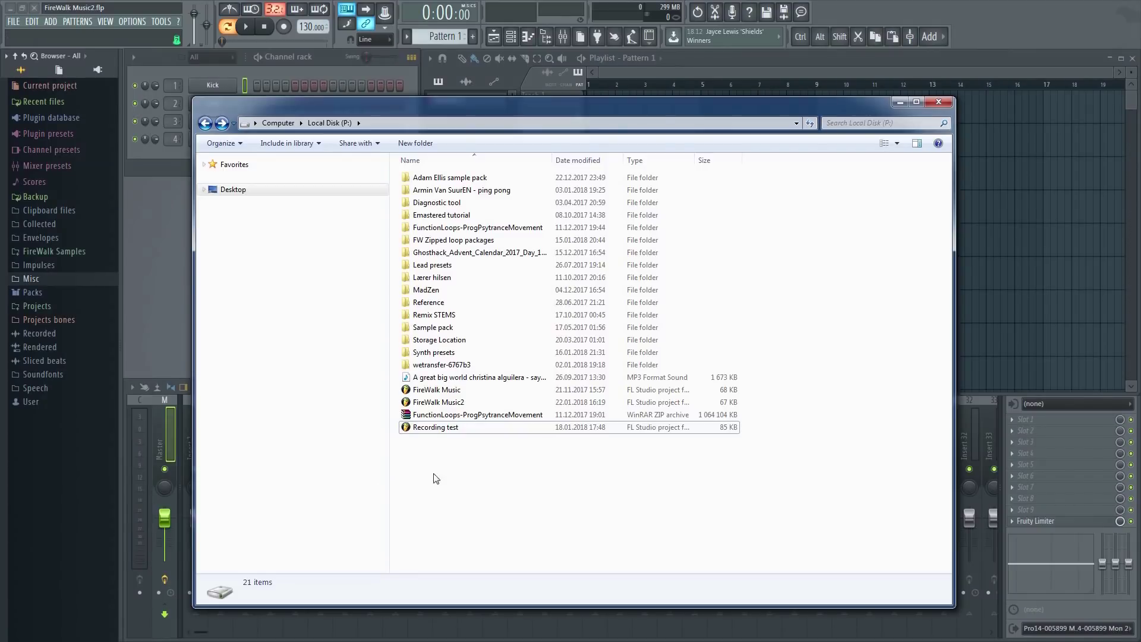
Step: Bring up the context menu in empty space of Local Disk (P:) to add a new item
right_click(445, 463)
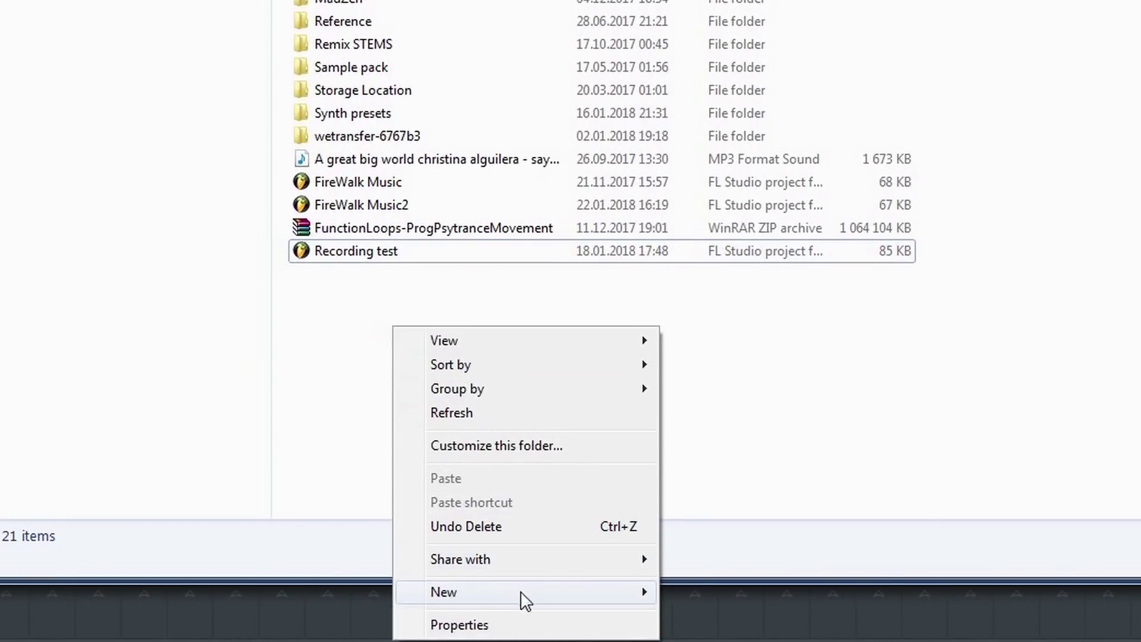
Step: Create a new folder on Local Disk (P:) named 'My VST plugins'
mouse_move(522, 597)
click(763, 392)
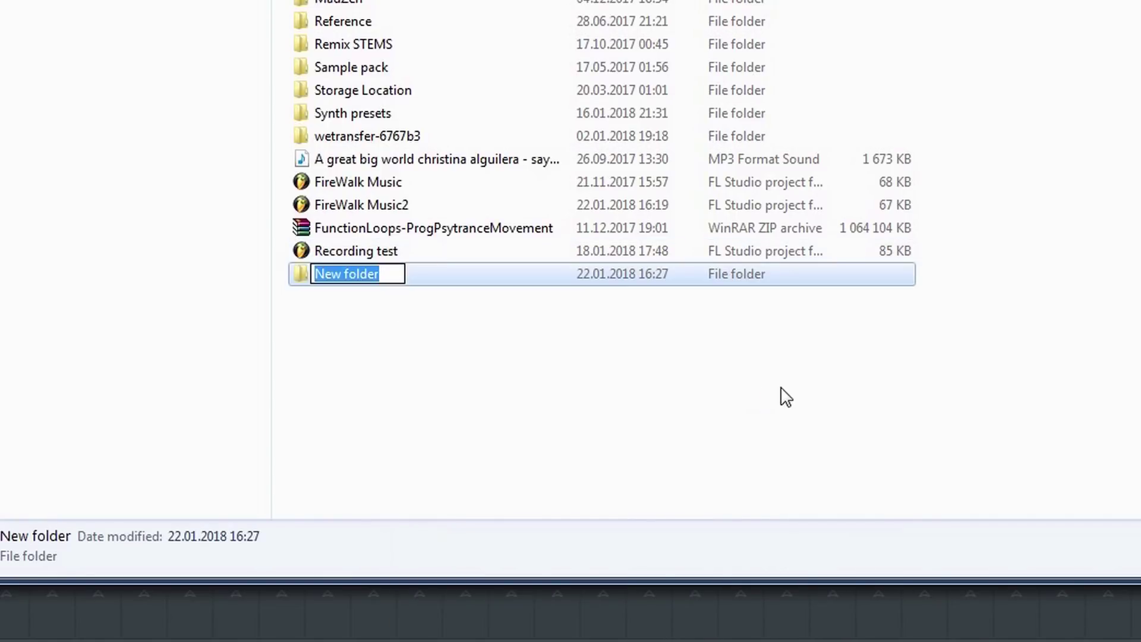
text(My VST )
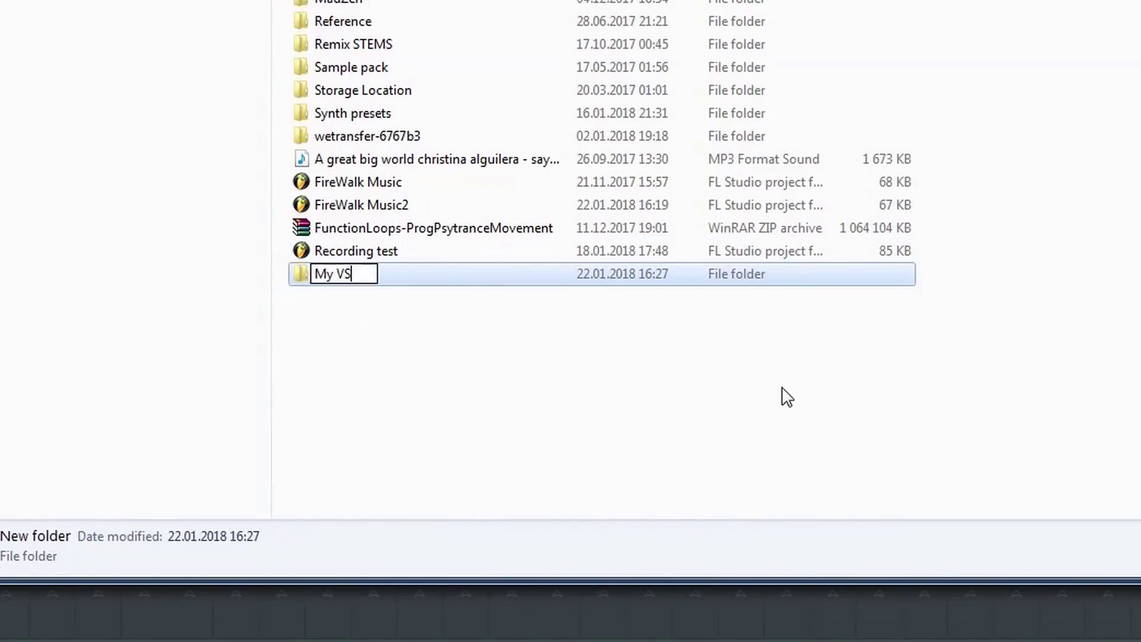
text(plugins)
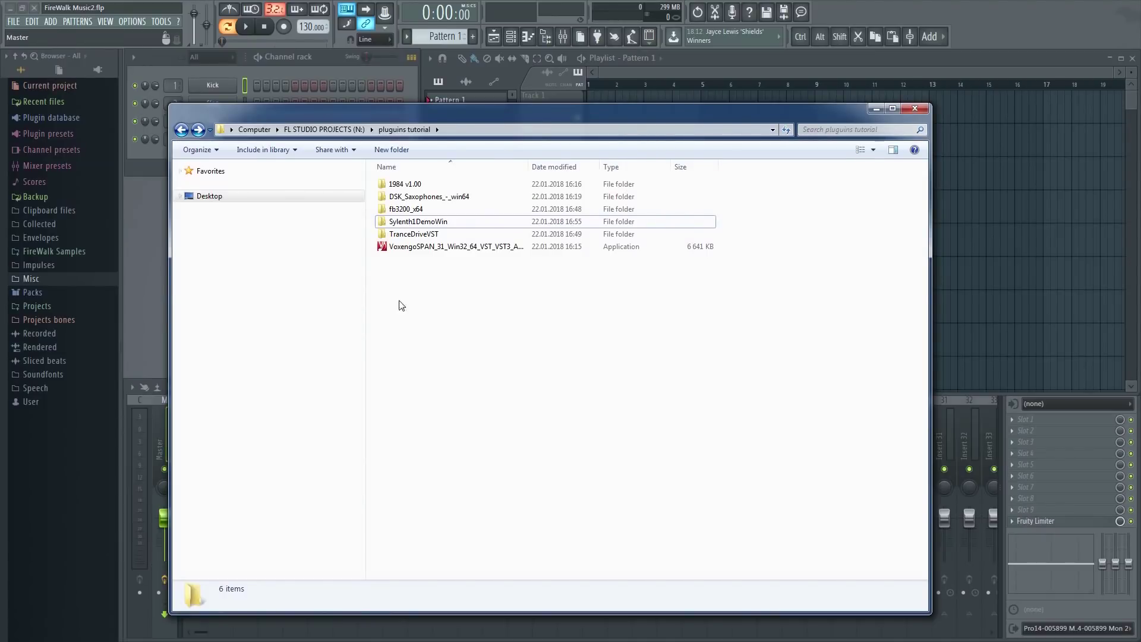
Step: Open the Sylenth1DemoWin folder and run the Sylenth1 demo installer
double_click(437, 222)
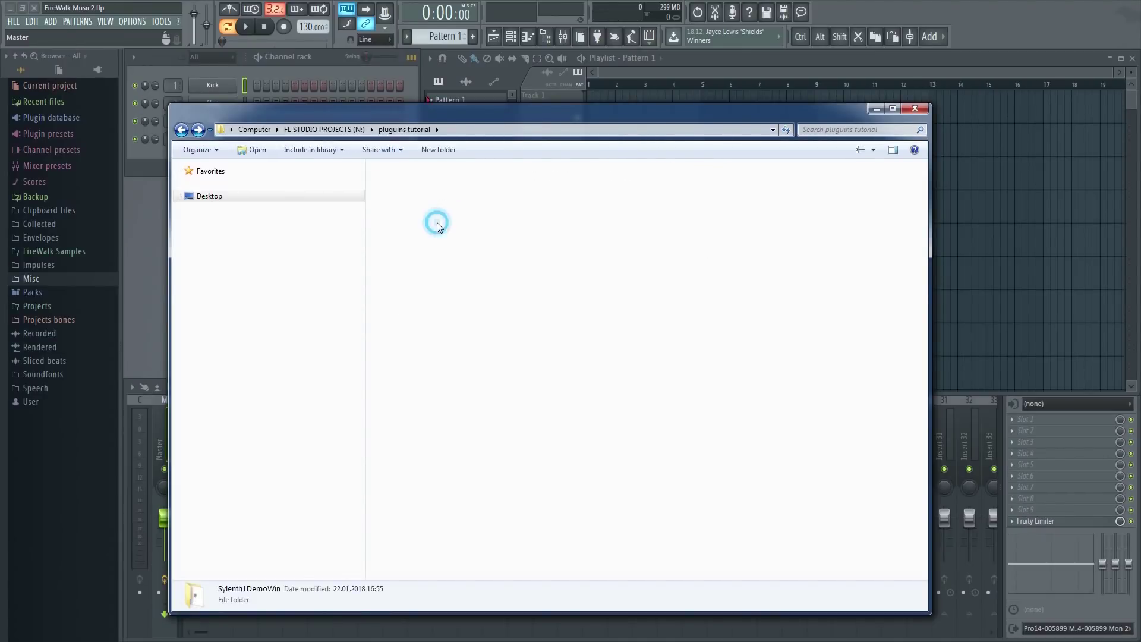
click(413, 185)
double_click(414, 188)
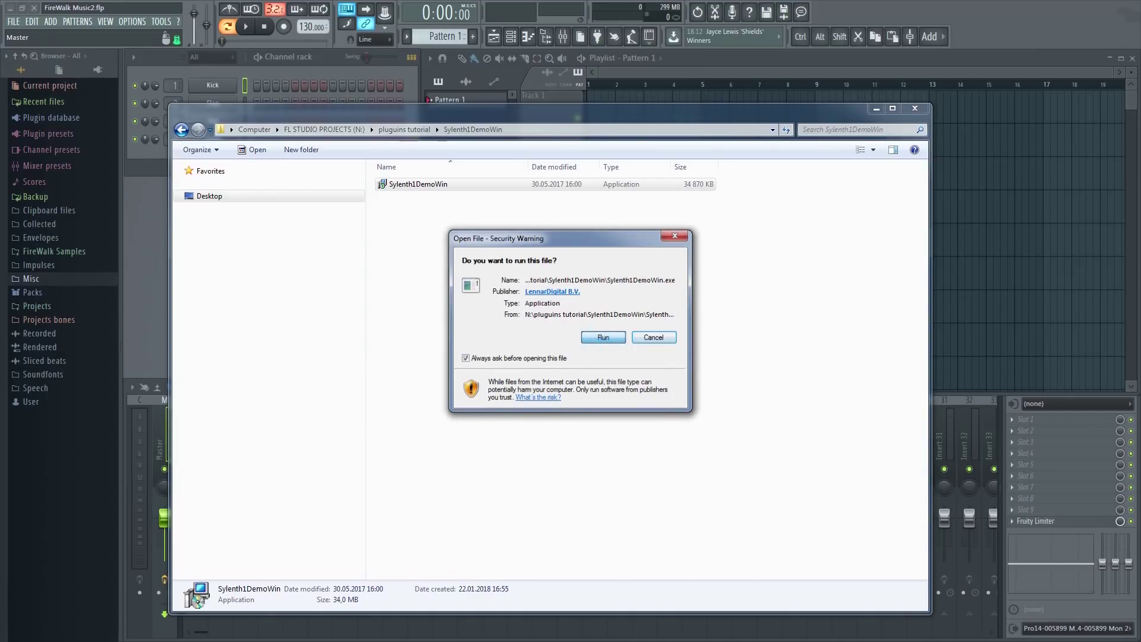
click(603, 337)
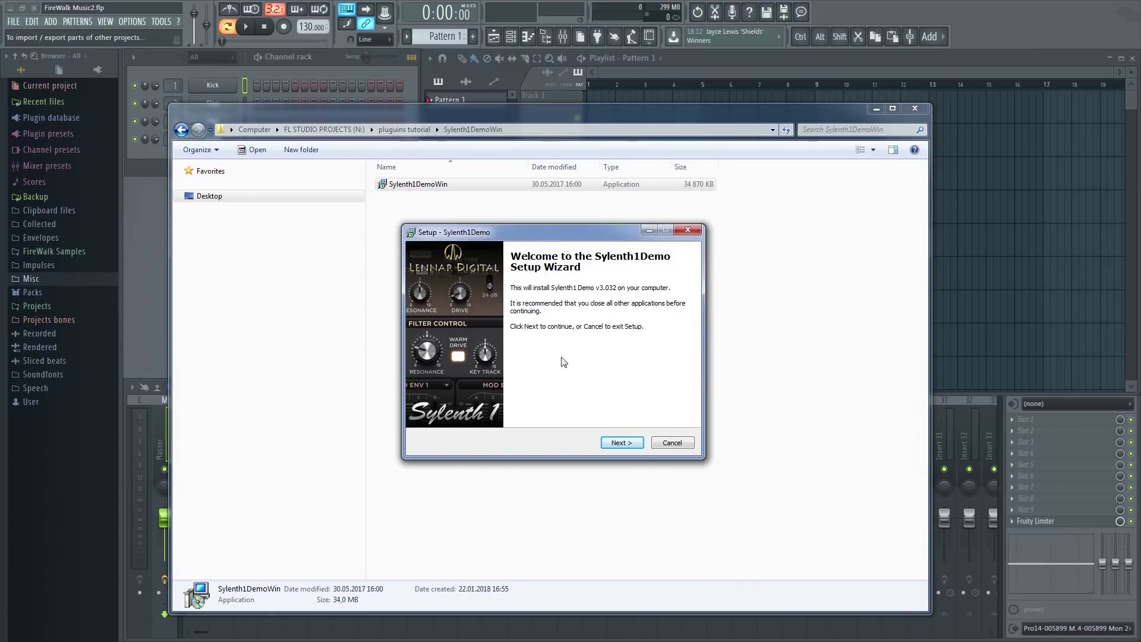
Step: Accept the licence agreement and keep the 32-bit and 64-bit VST2 components
click(624, 447)
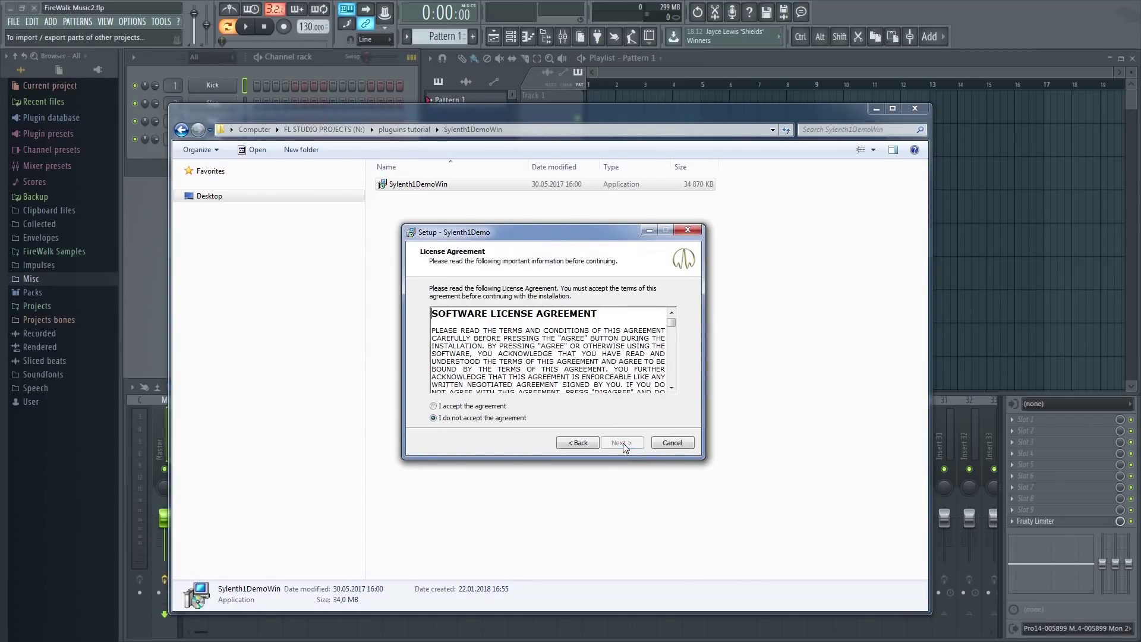
click(451, 407)
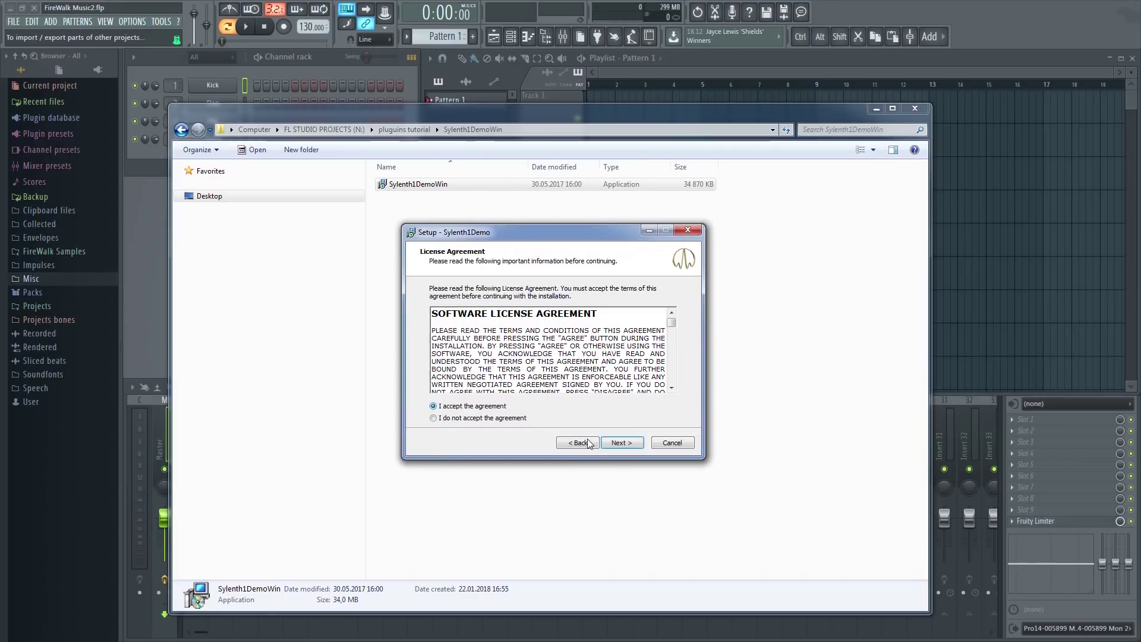
click(619, 445)
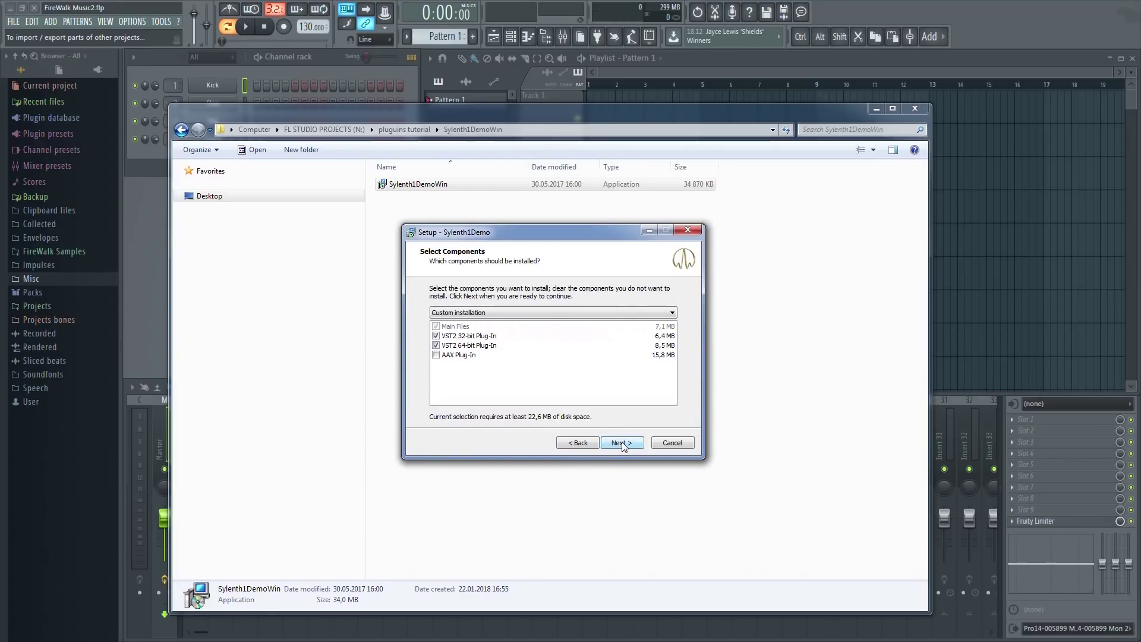
click(622, 444)
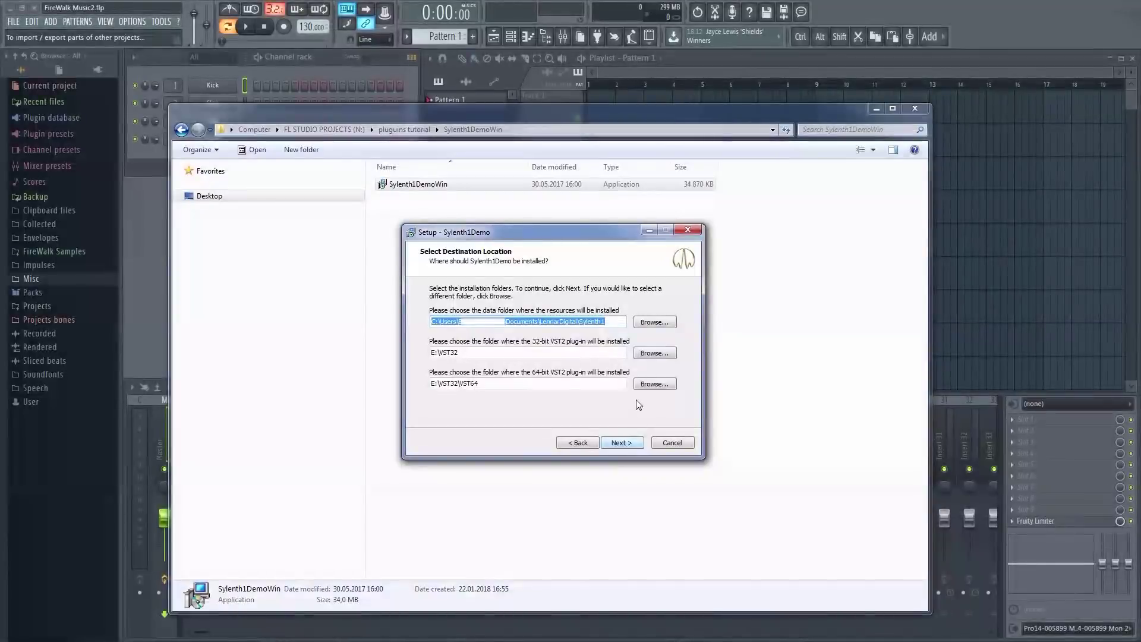
Step: Set the 32-bit VST2 plug-in folder to P:\My VST plugins
click(648, 354)
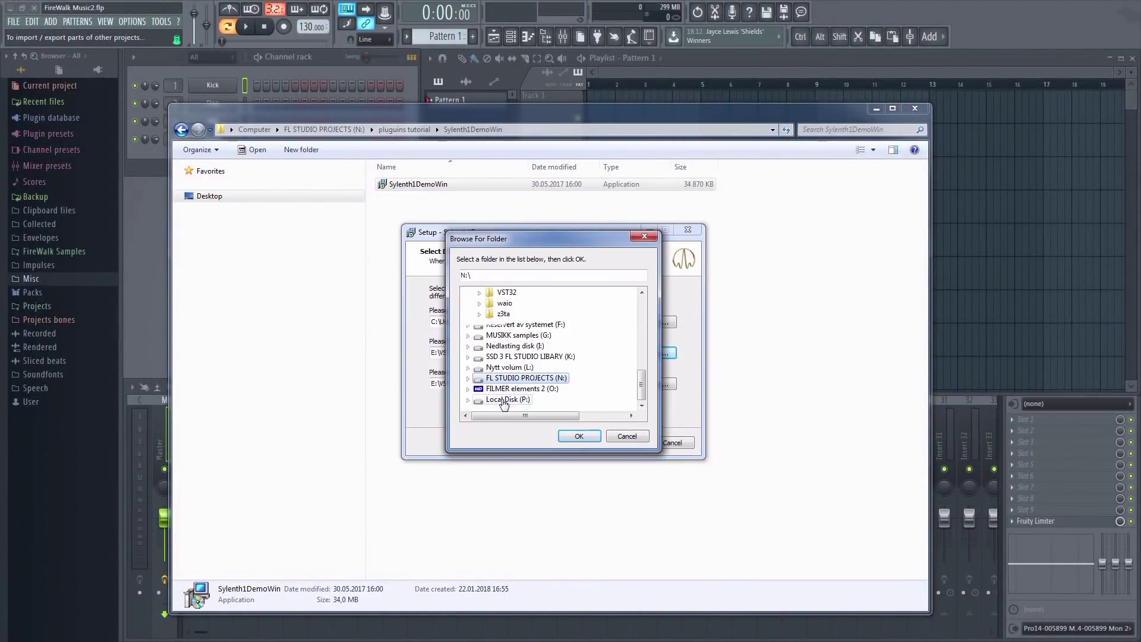
click(501, 399)
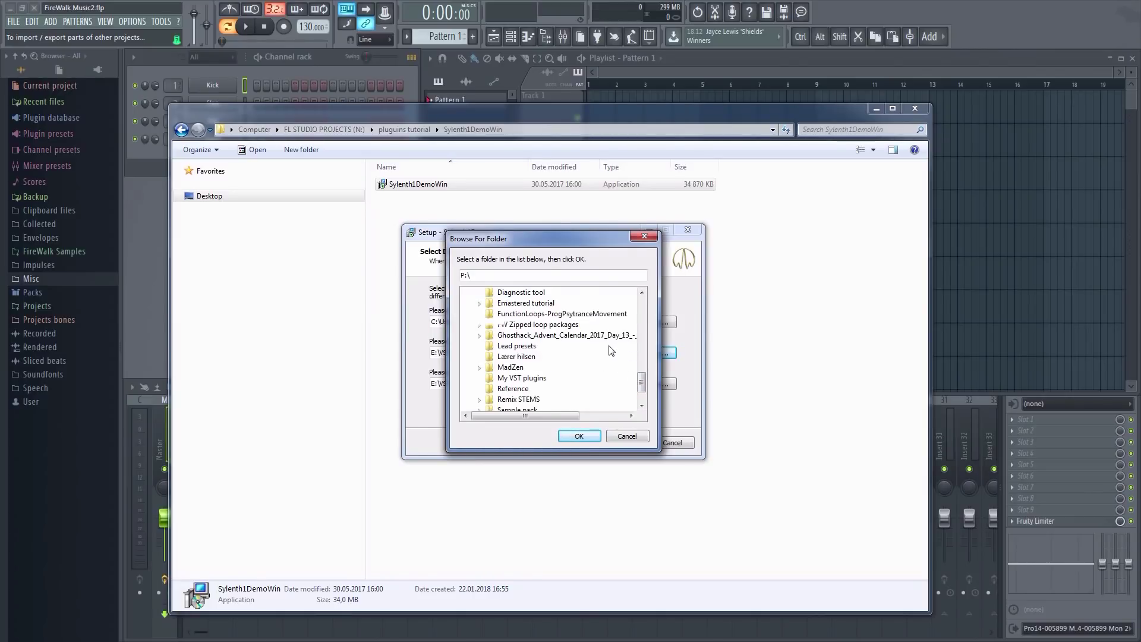
scroll(612, 351, down, 2)
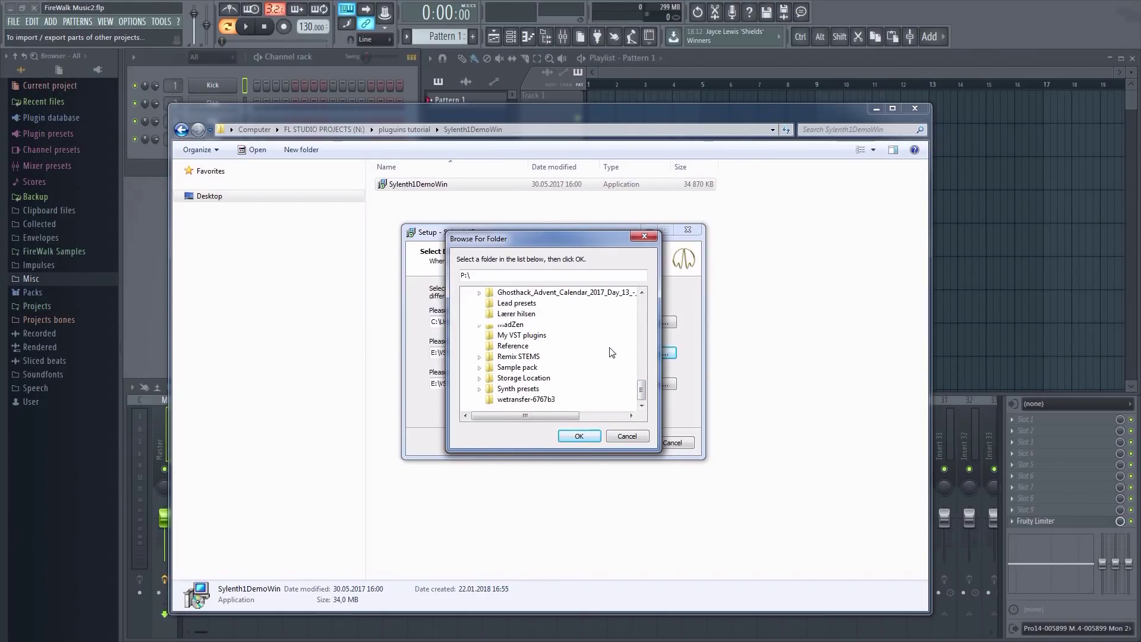
click(522, 335)
click(576, 437)
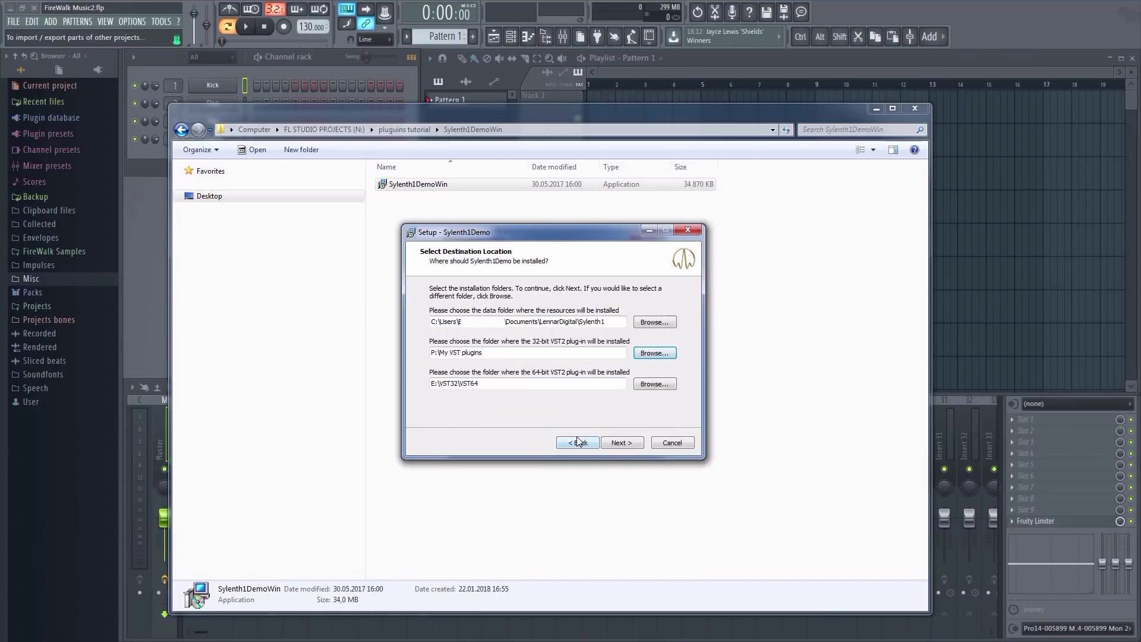
Step: Set the 64-bit folder to P:\My VST plugins and keep the default Start Menu folder
click(653, 384)
double_click(505, 402)
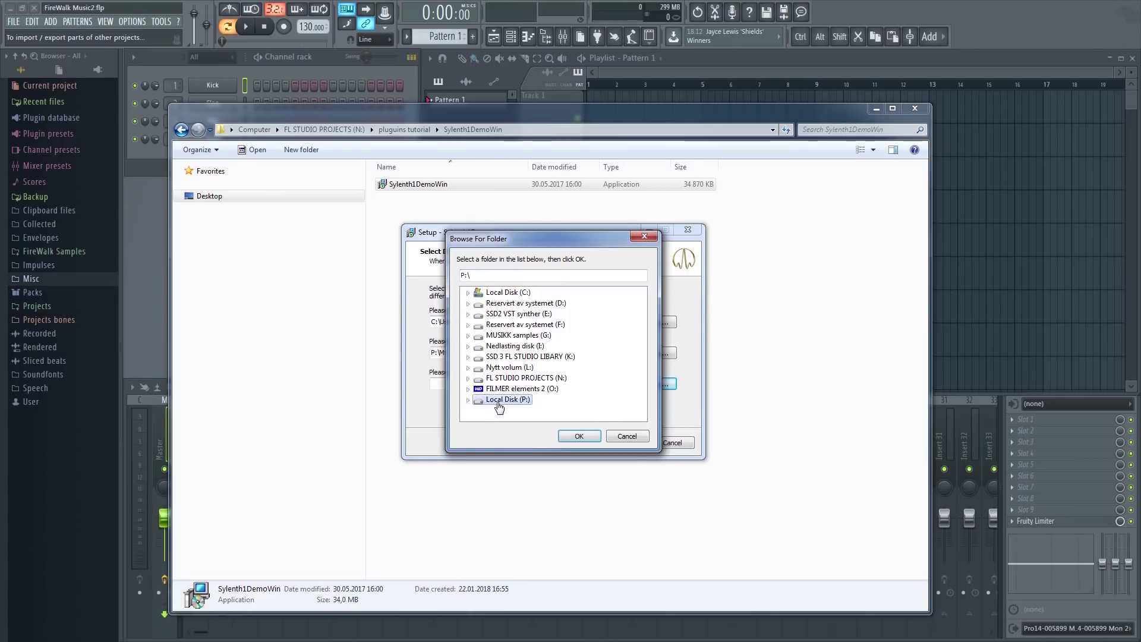
scroll(514, 404, down, 1)
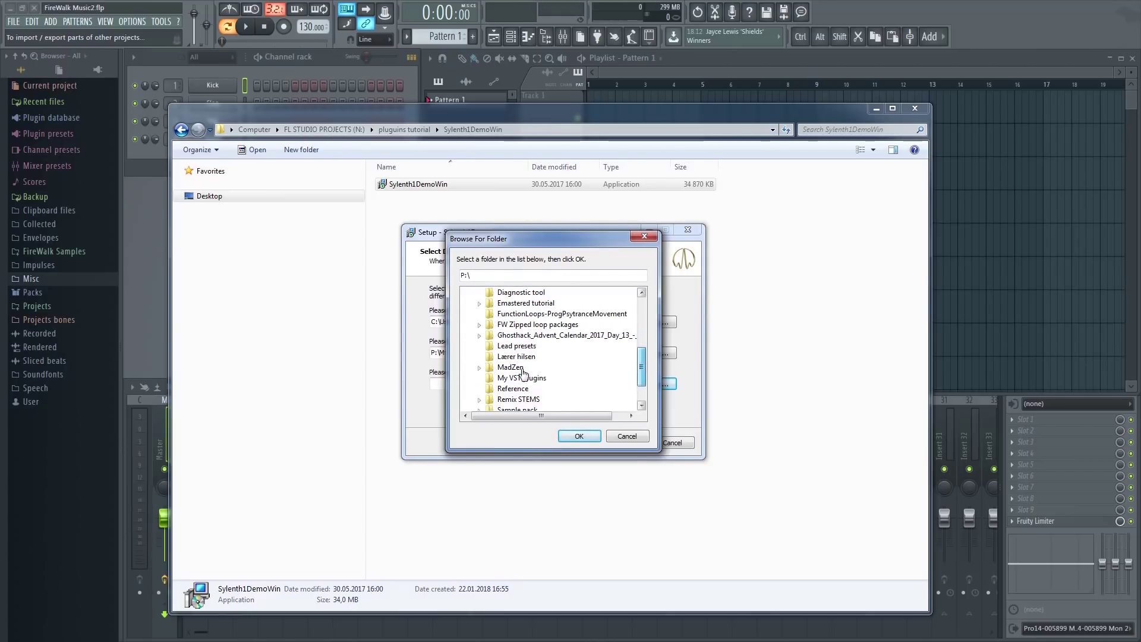
click(512, 380)
click(579, 437)
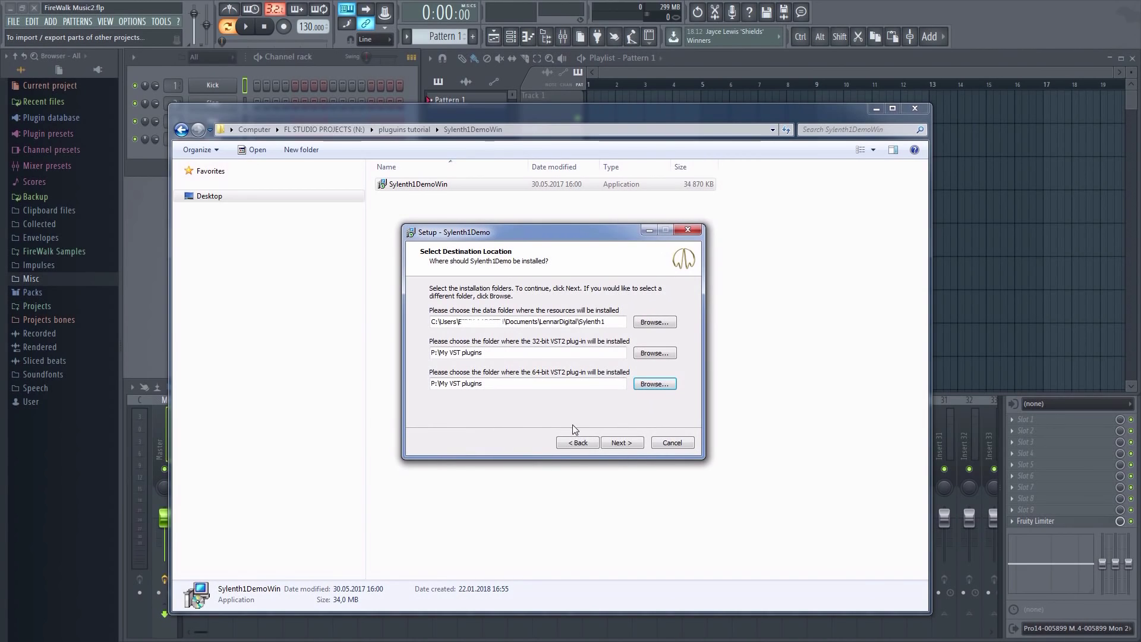
click(622, 442)
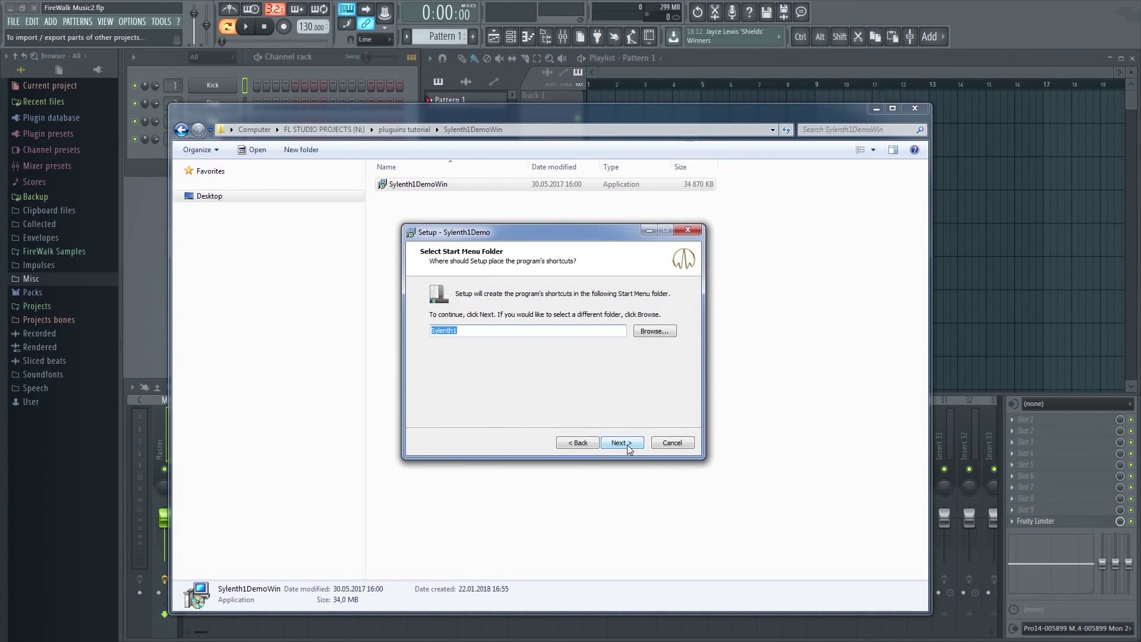
click(628, 445)
Step: Finish the Sylenth1 installation and move the My VST plugins window to the left
click(627, 445)
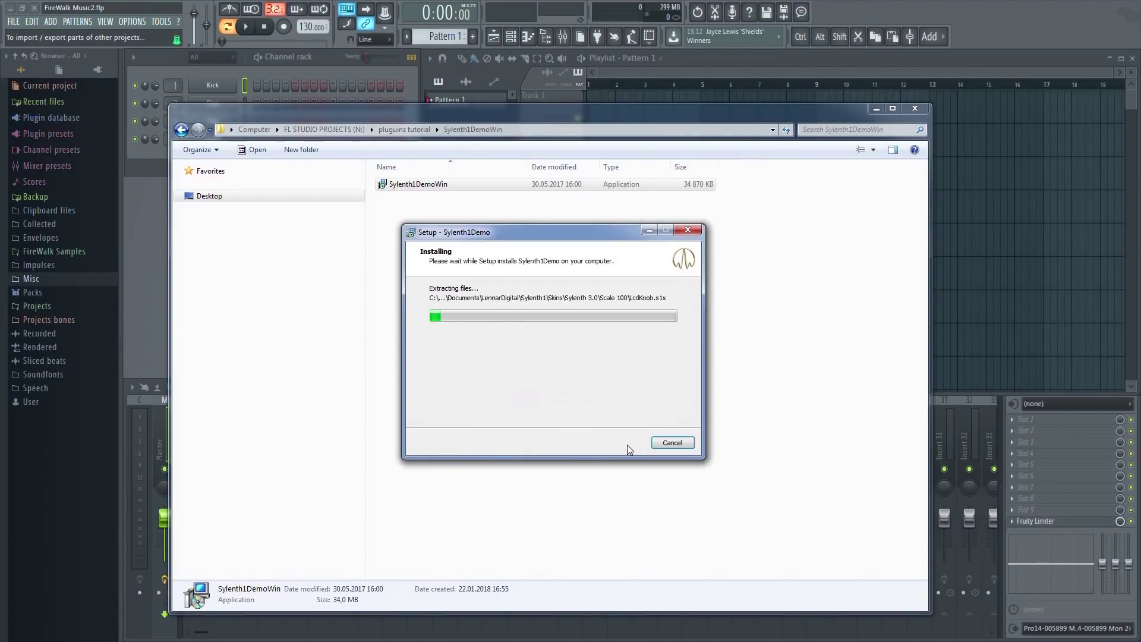
click(622, 443)
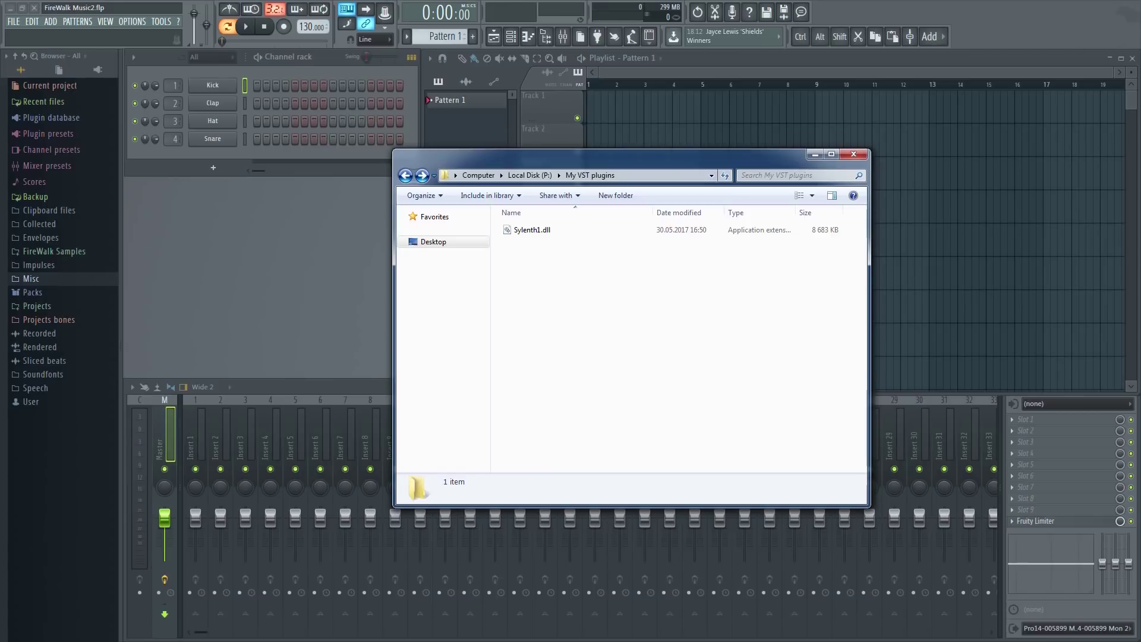
drag(554, 162, 210, 165)
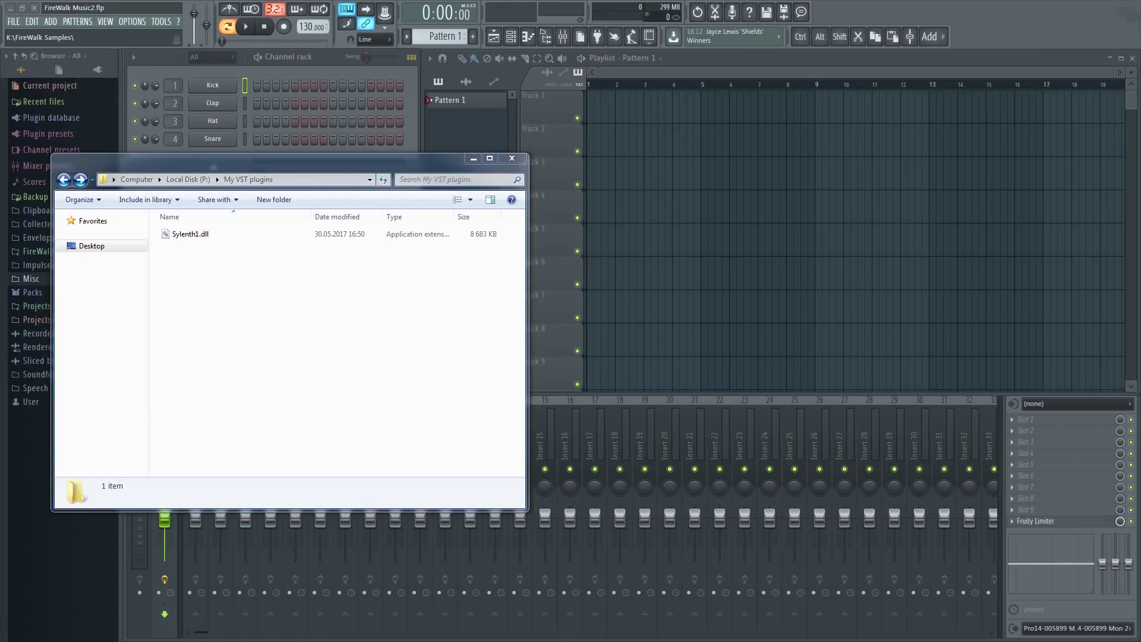
Step: Copy the TranceDriveVST folder into My VST plugins, then minimize that window
key(alt+Tab)
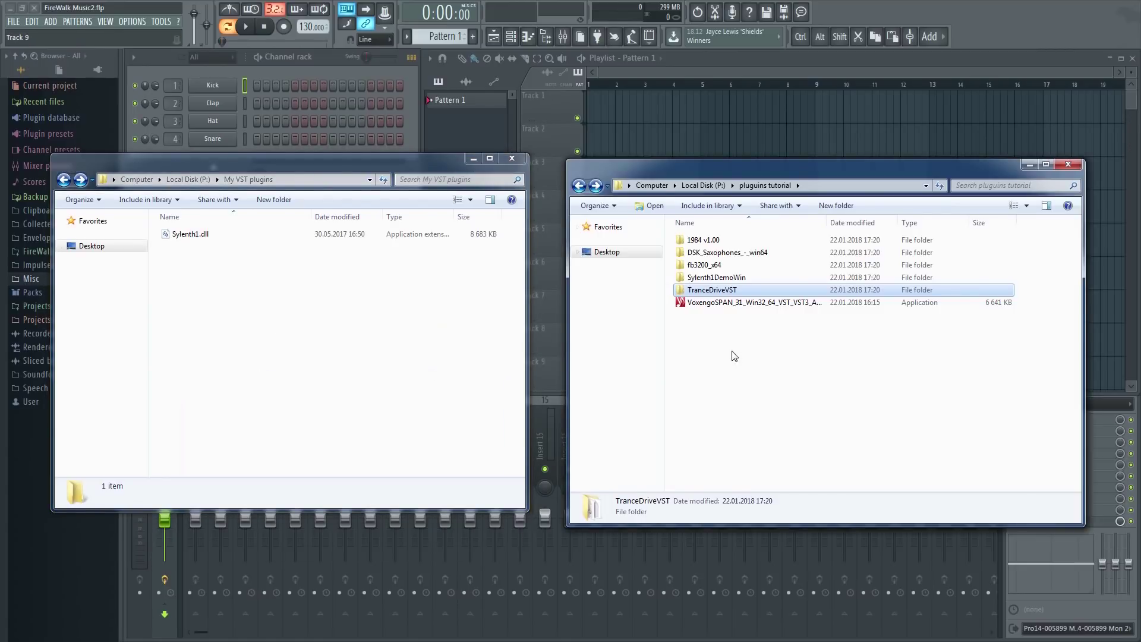
double_click(756, 292)
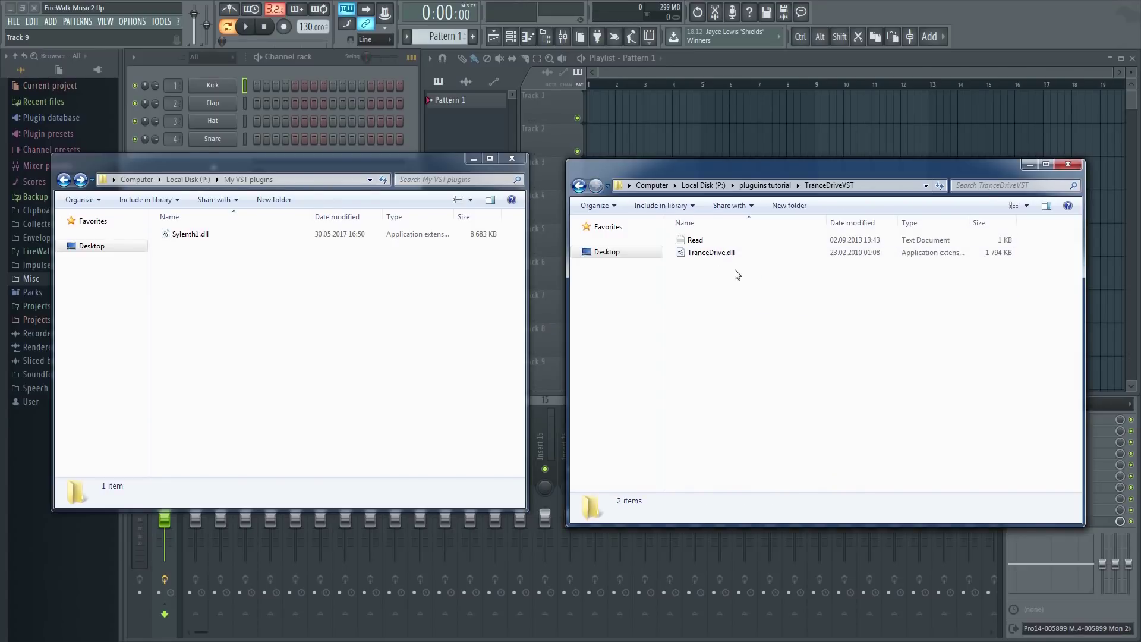
click(578, 186)
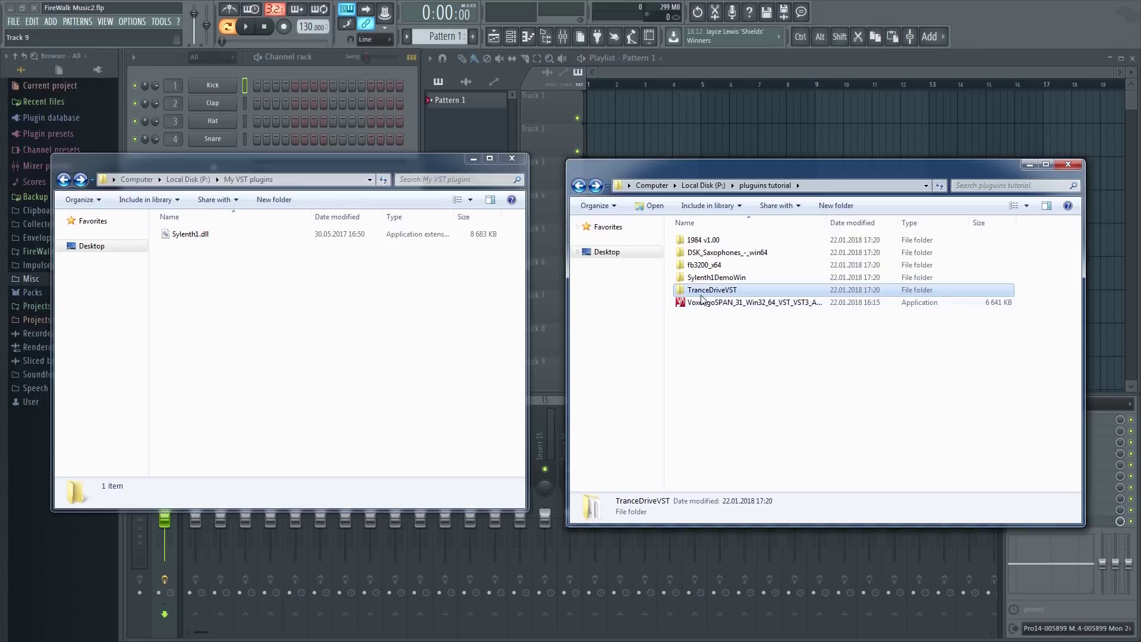
right_click(709, 291)
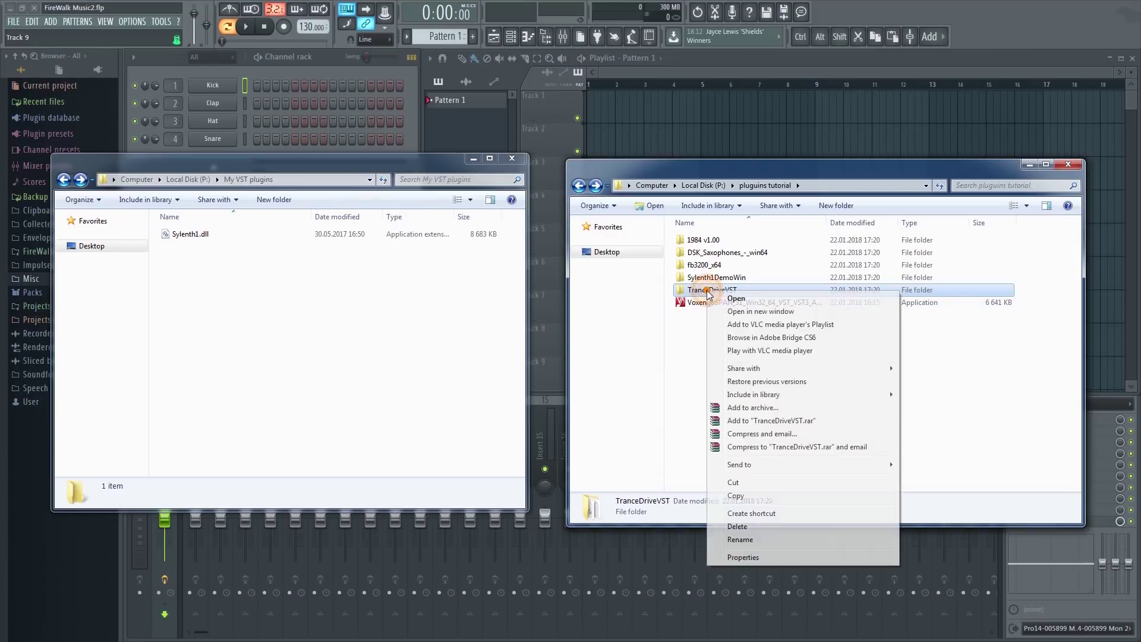
click(735, 495)
right_click(267, 290)
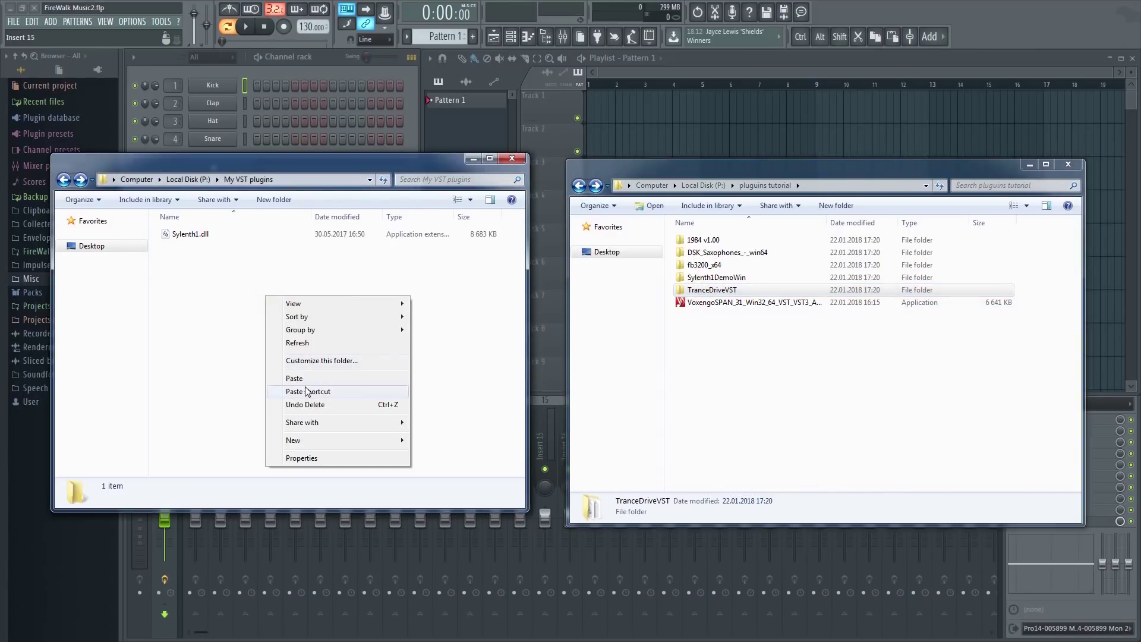
click(301, 381)
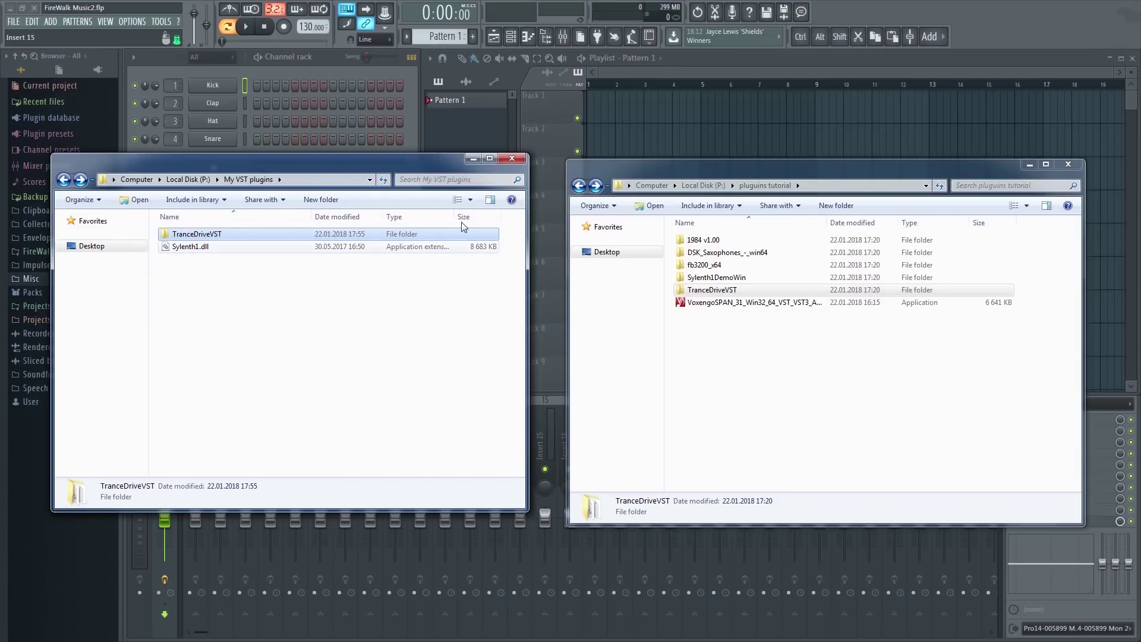
click(473, 158)
Step: Launch the Voxengo SPAN setup and accept the license with default components
click(1029, 164)
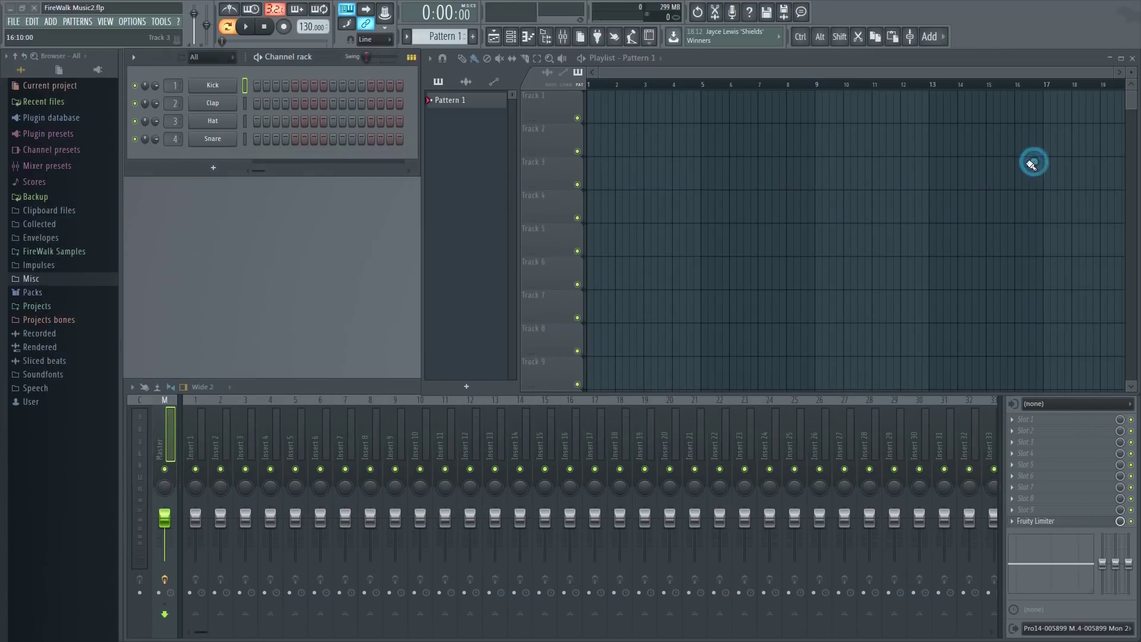
key(alt+Tab)
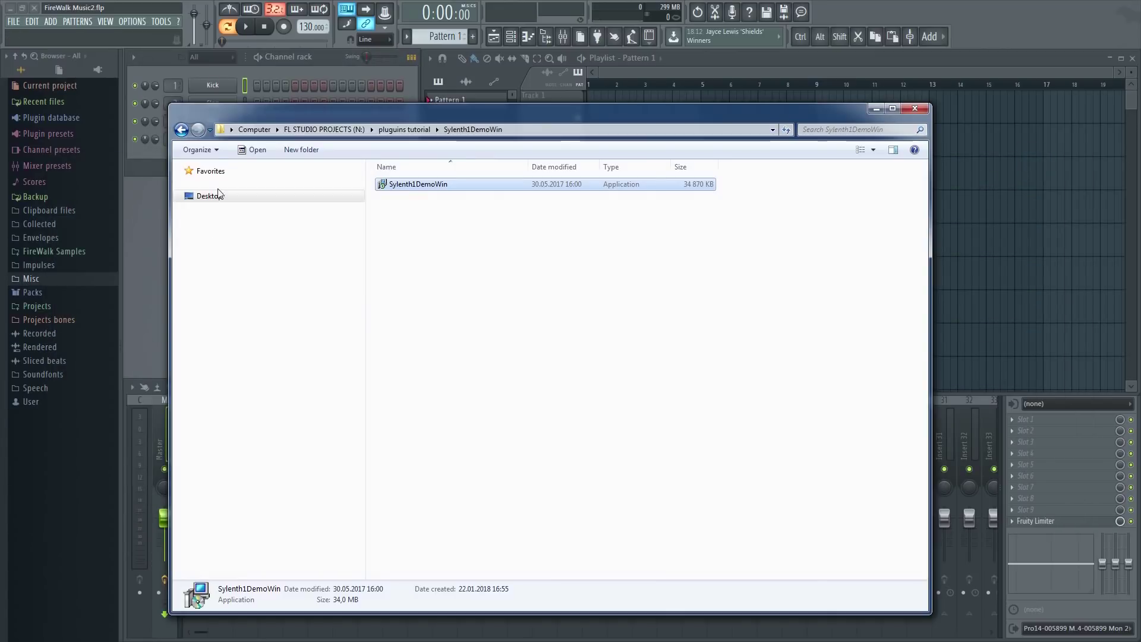
click(182, 129)
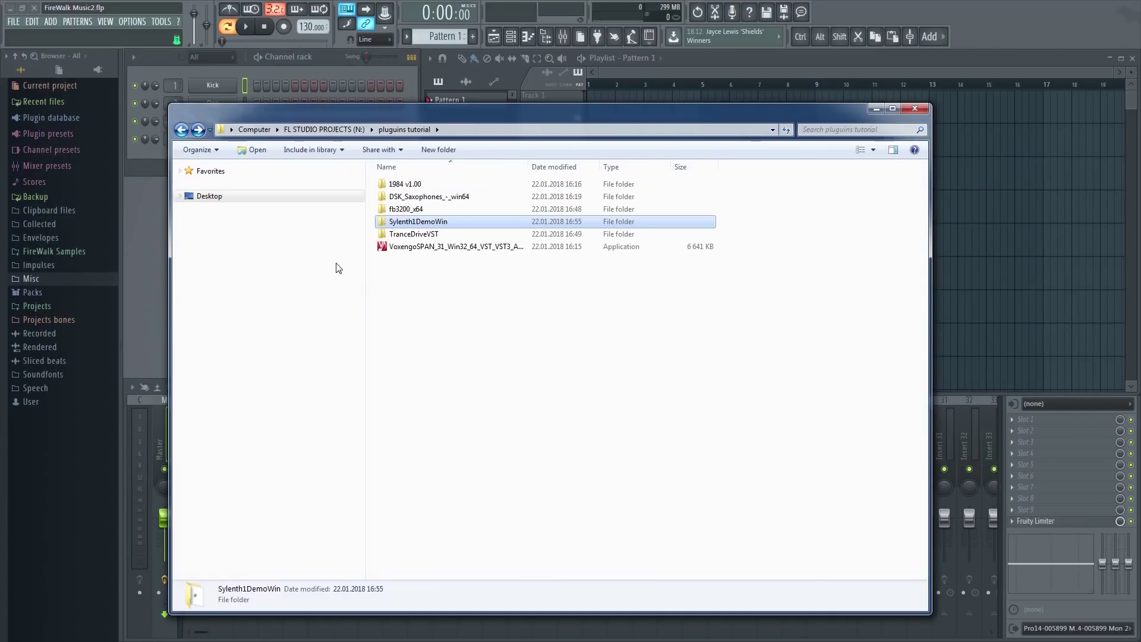
double_click(432, 247)
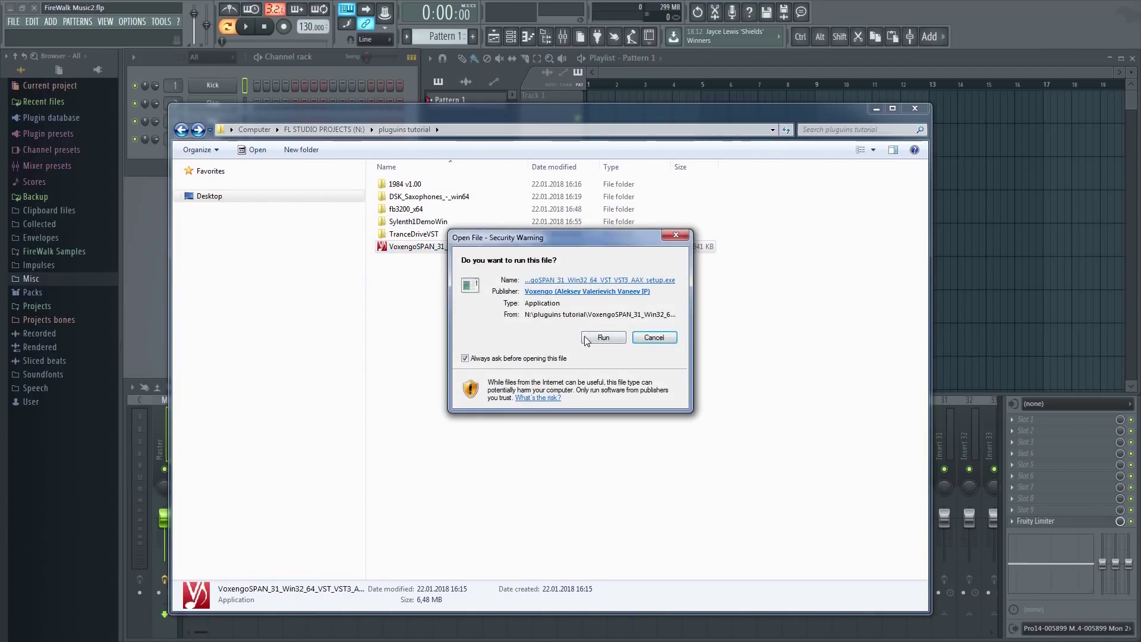
click(607, 338)
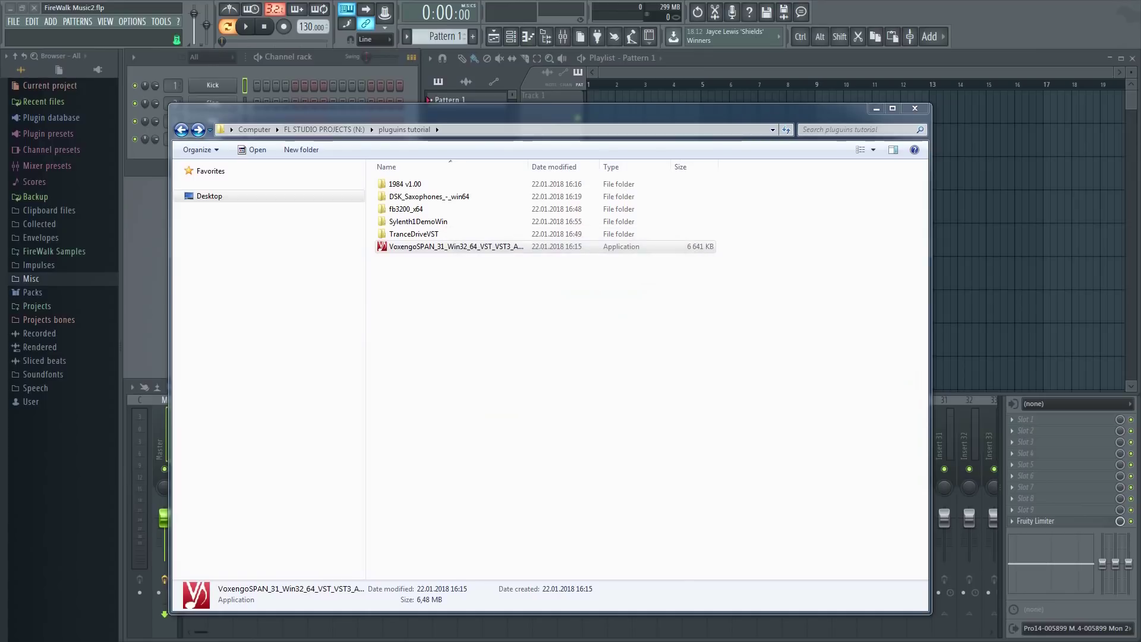
click(398, 416)
click(566, 452)
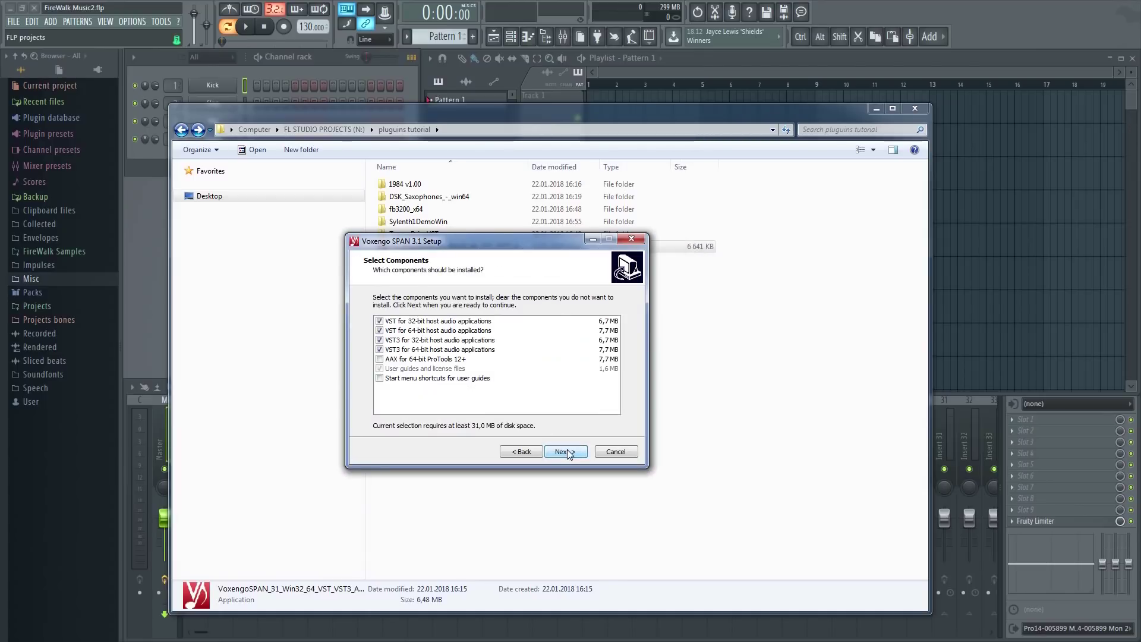
click(566, 452)
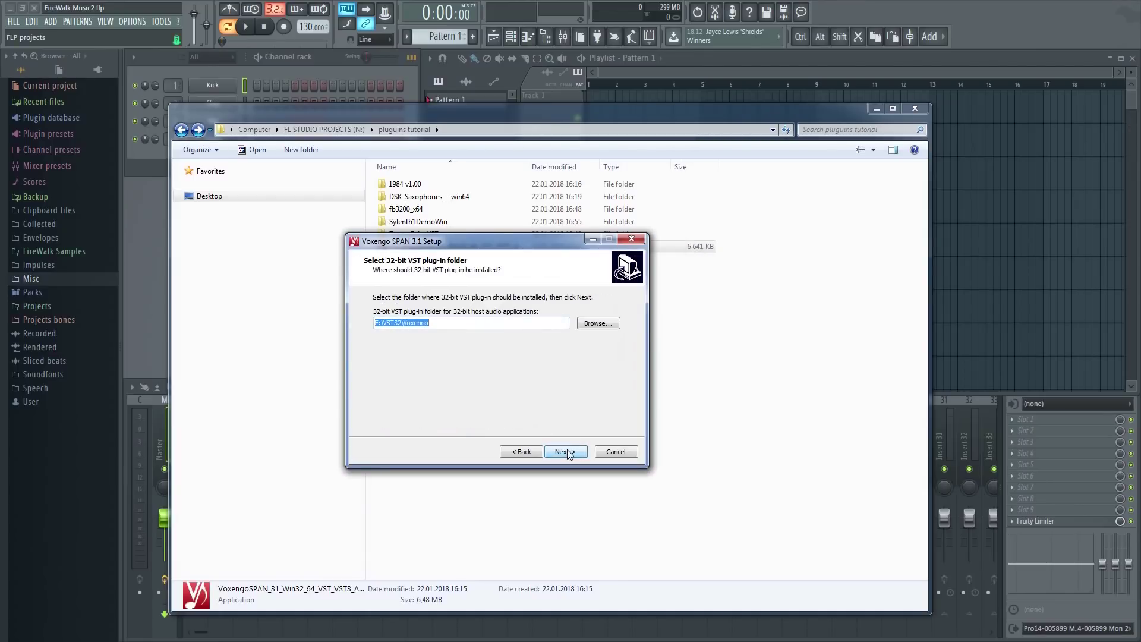
Step: Set the 32-bit VST install folder to P:\My VST plugins
click(596, 327)
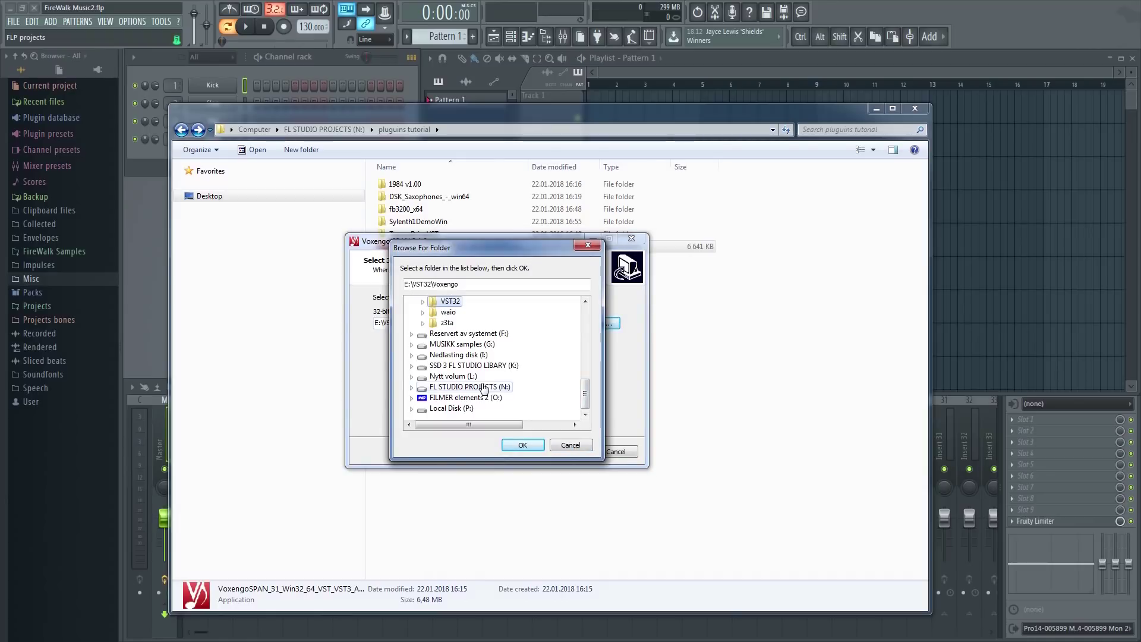
double_click(452, 409)
drag(586, 387, 587, 410)
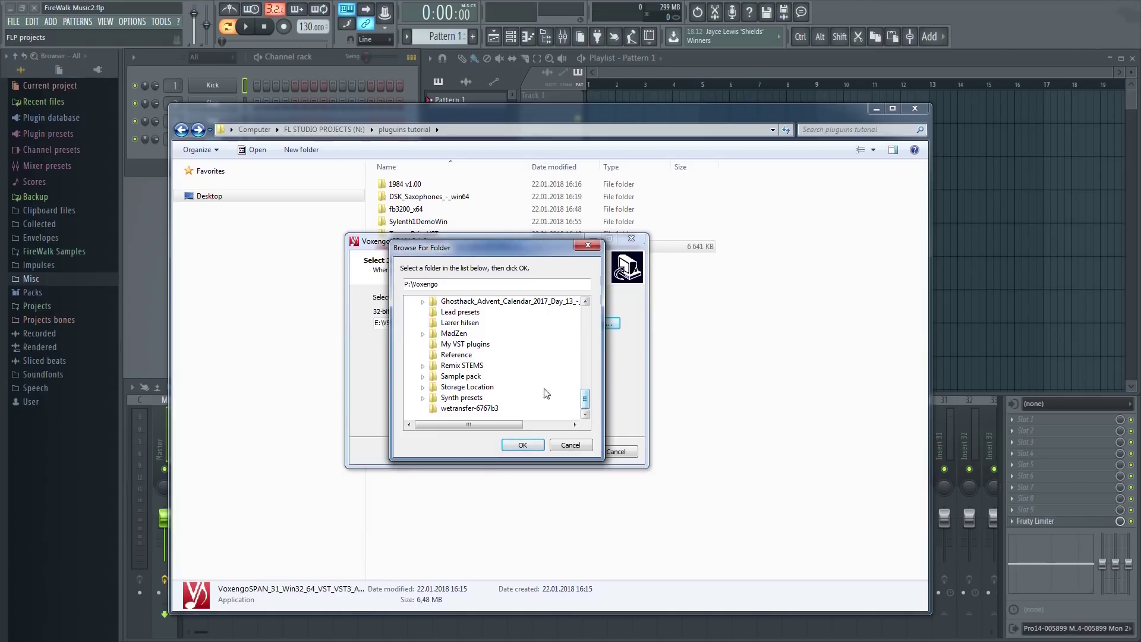
click(465, 346)
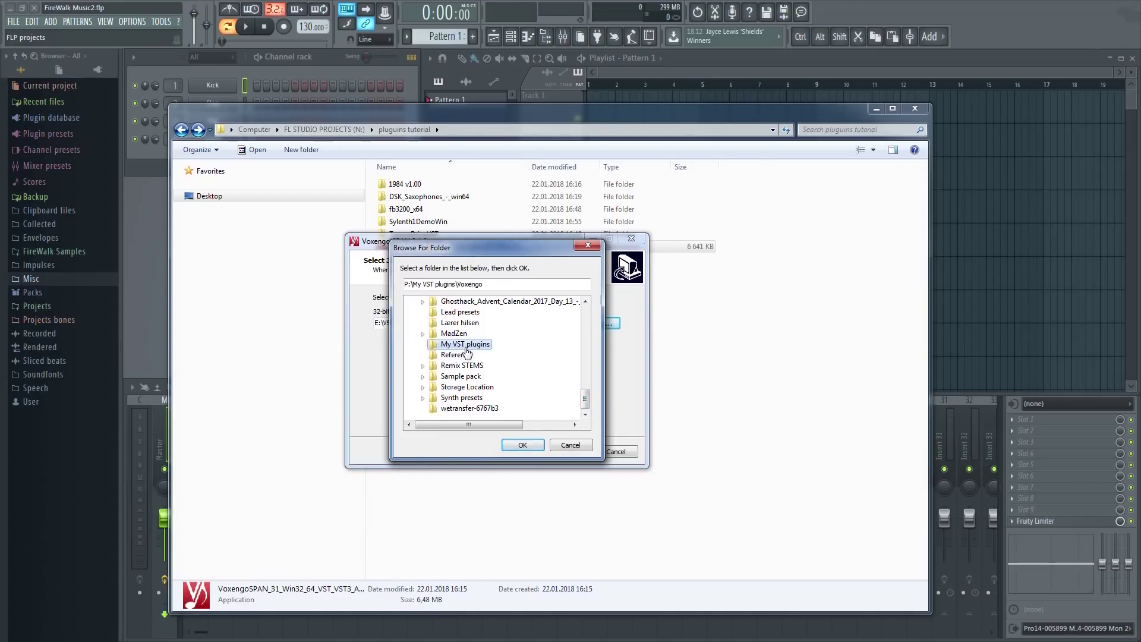
click(522, 445)
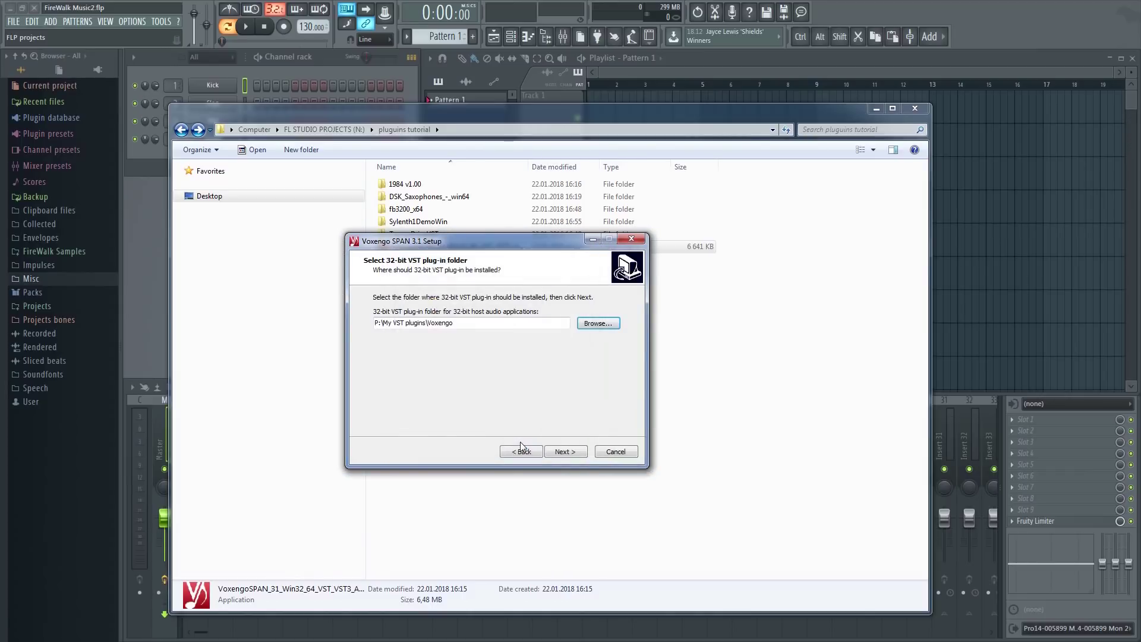
Step: Install SPAN with the default 64-bit folder, finish, and close the pluguins tutorial window
click(569, 451)
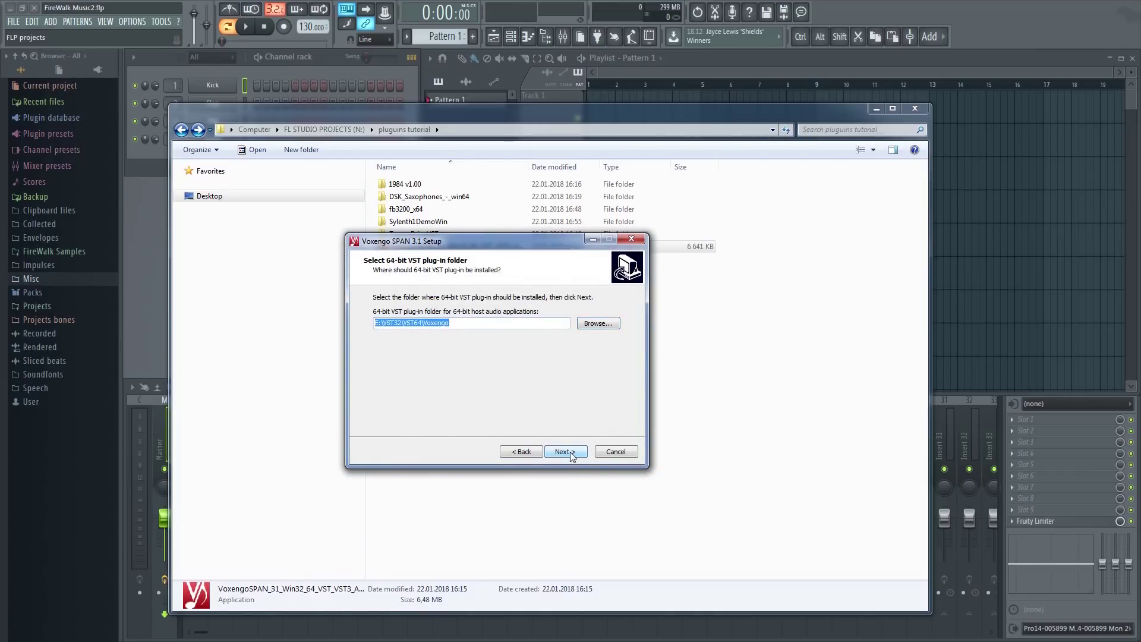
click(569, 452)
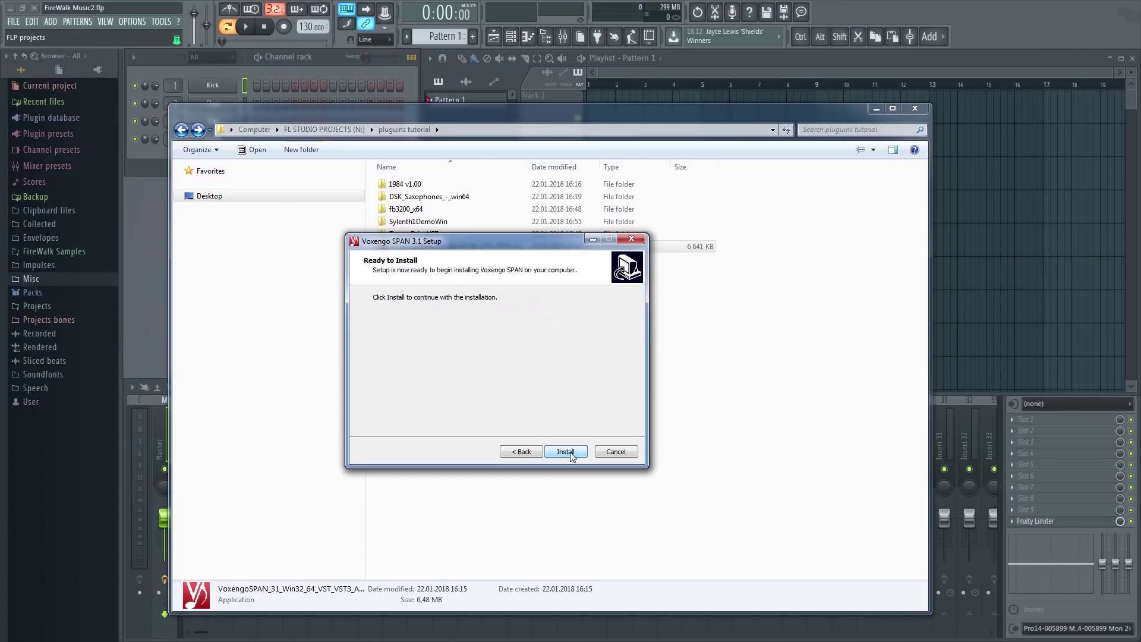
click(566, 452)
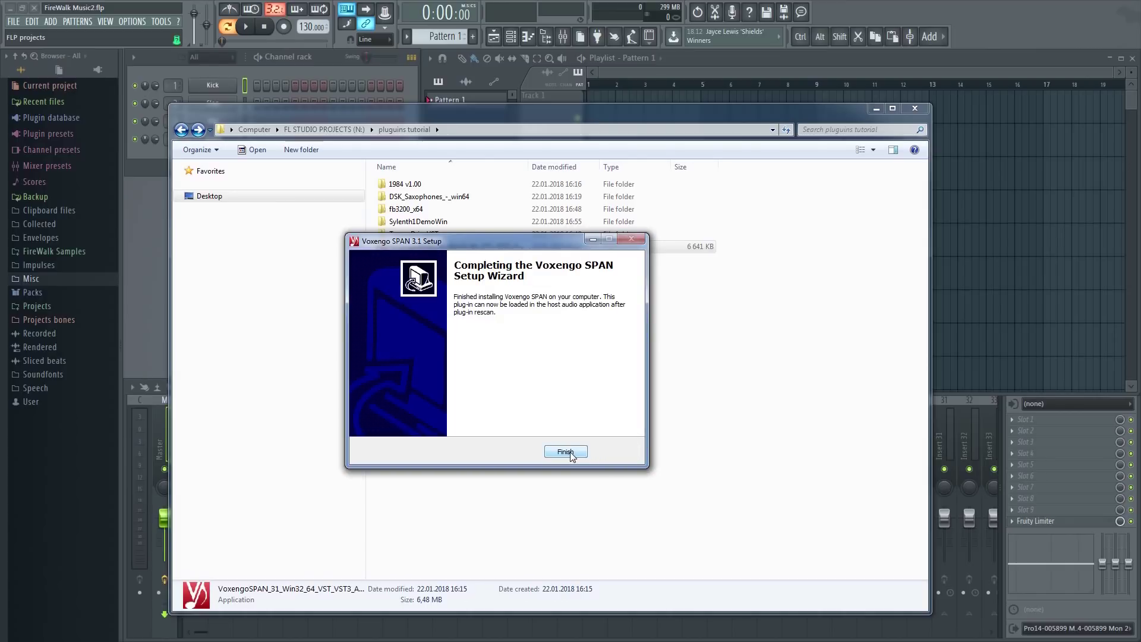
click(566, 451)
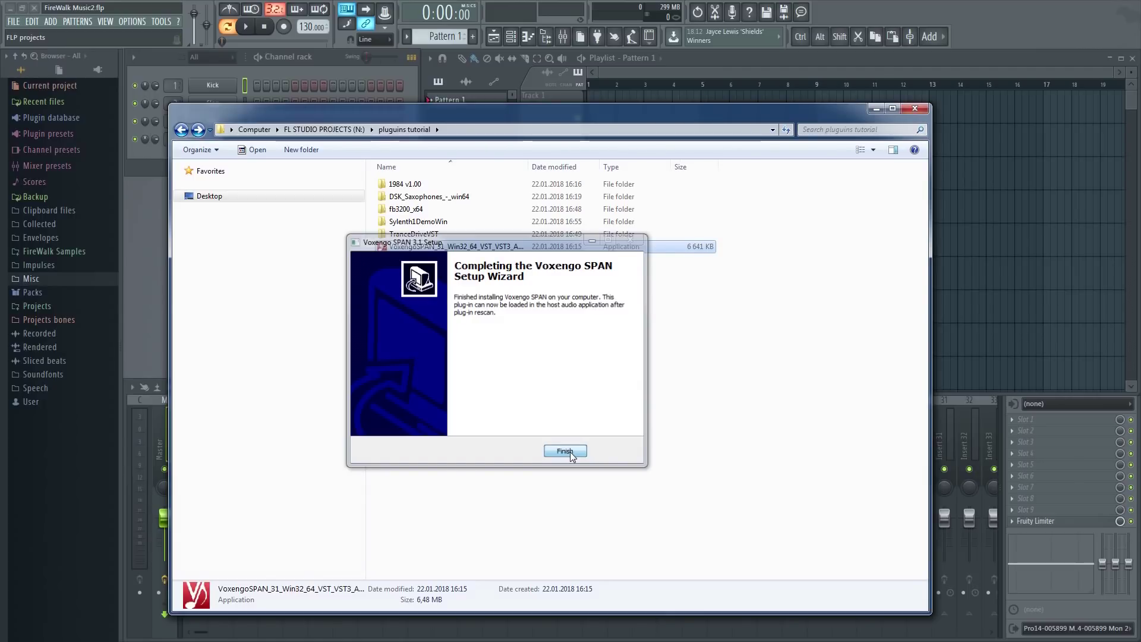
click(913, 109)
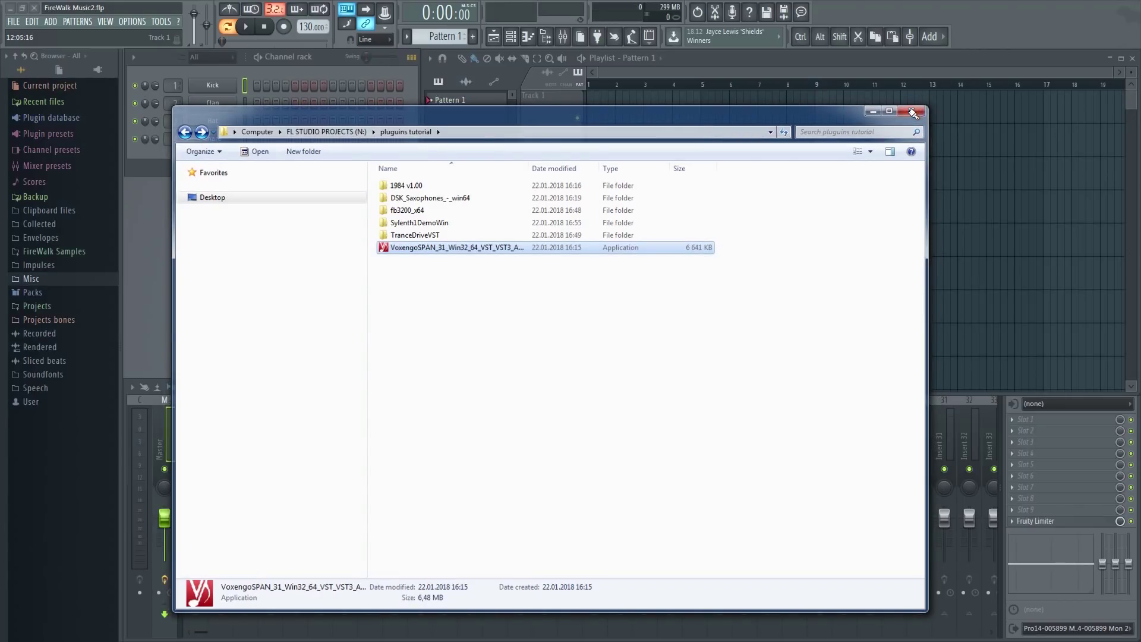
Step: Open the Plugin Manager from FL Studio's Options menu
click(913, 113)
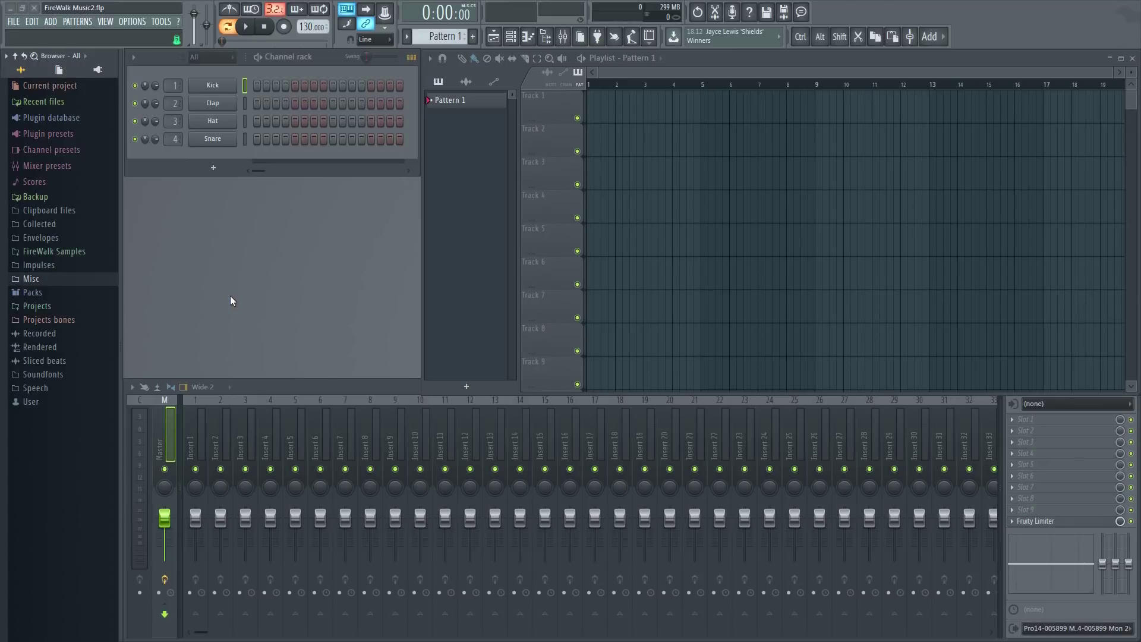
click(132, 21)
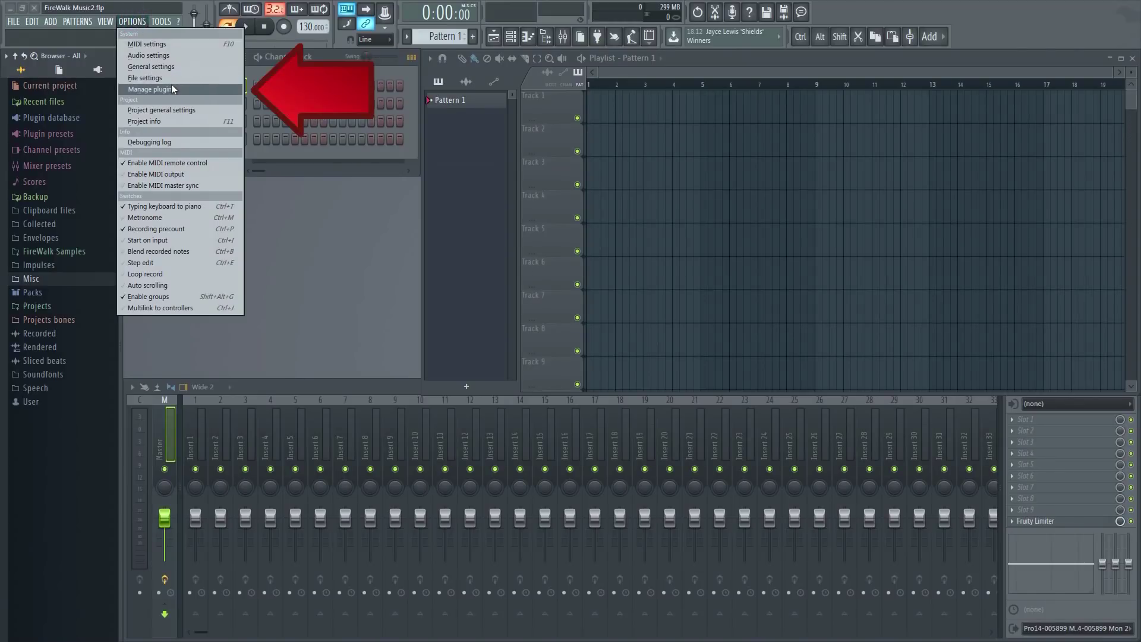
click(194, 88)
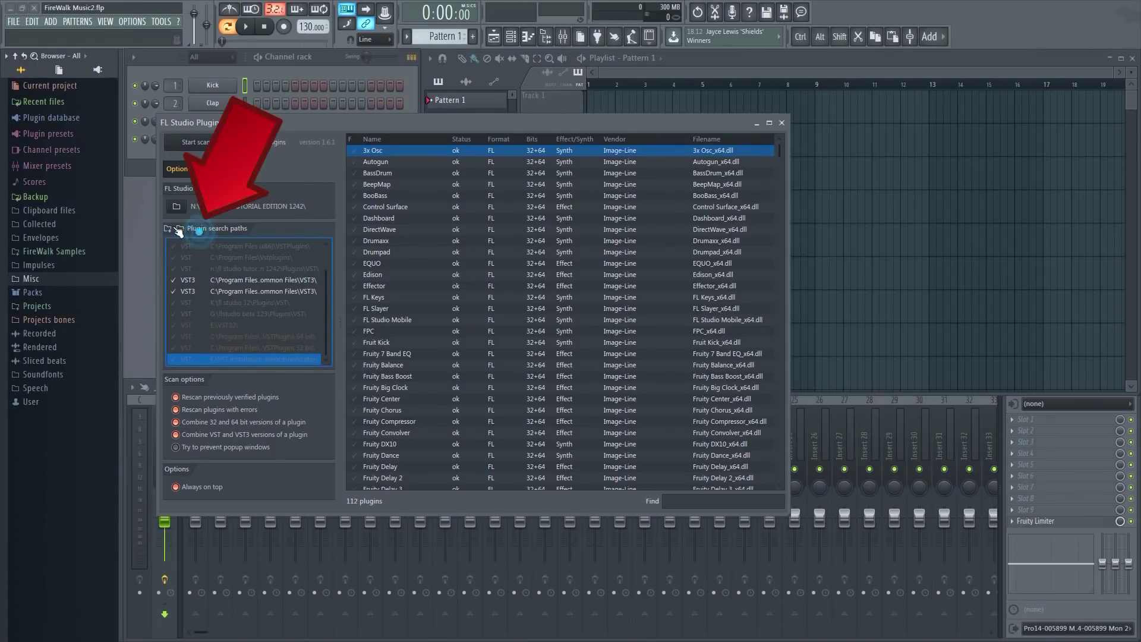
Step: Add P:\My VST plugins as a plugin search path and enable Verify plugins
click(174, 229)
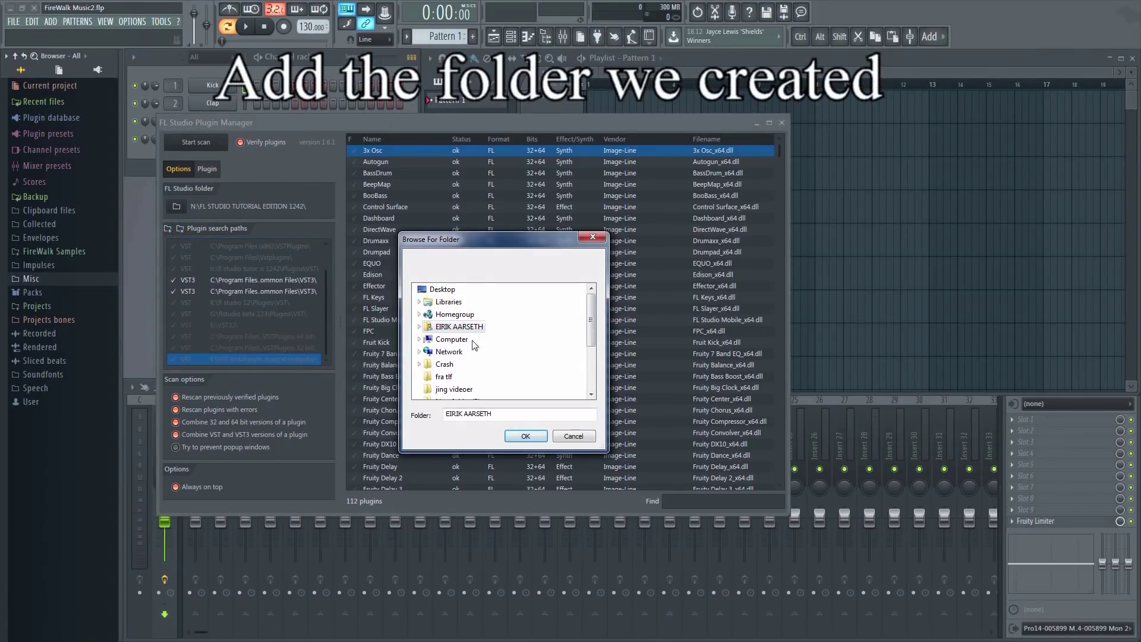
click(453, 341)
scroll(592, 322, down, 3)
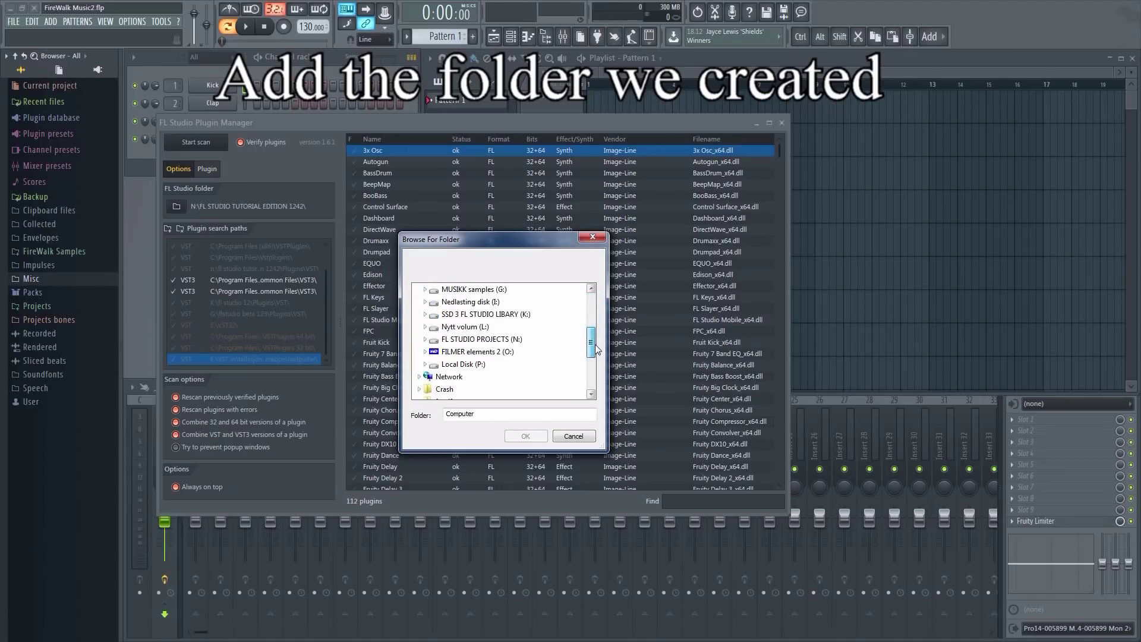
click(455, 364)
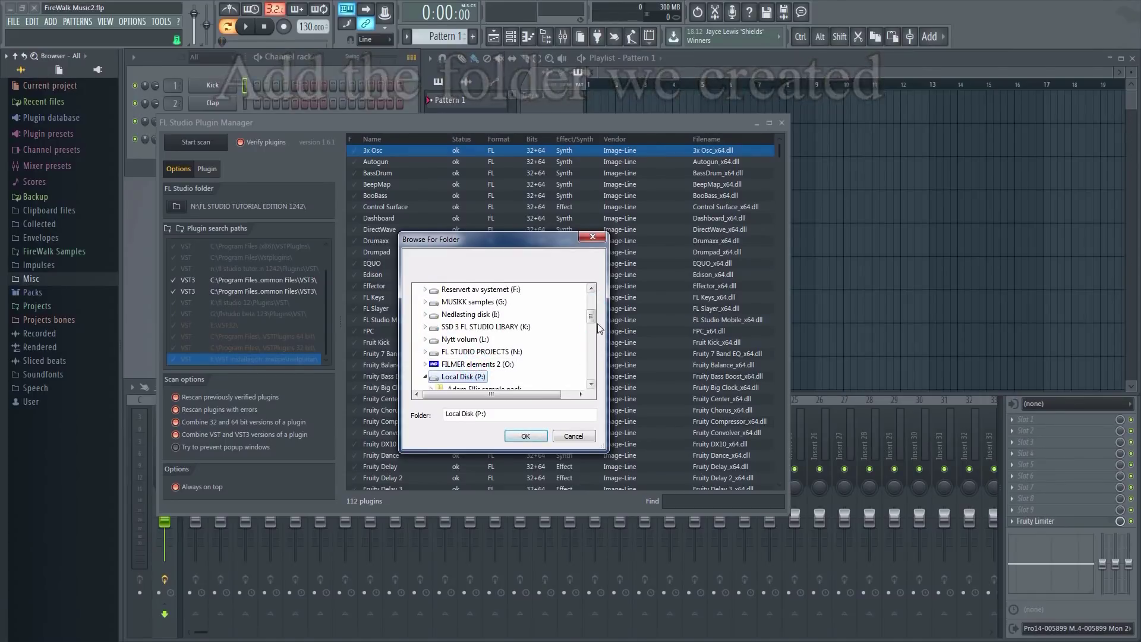
drag(588, 319, 590, 347)
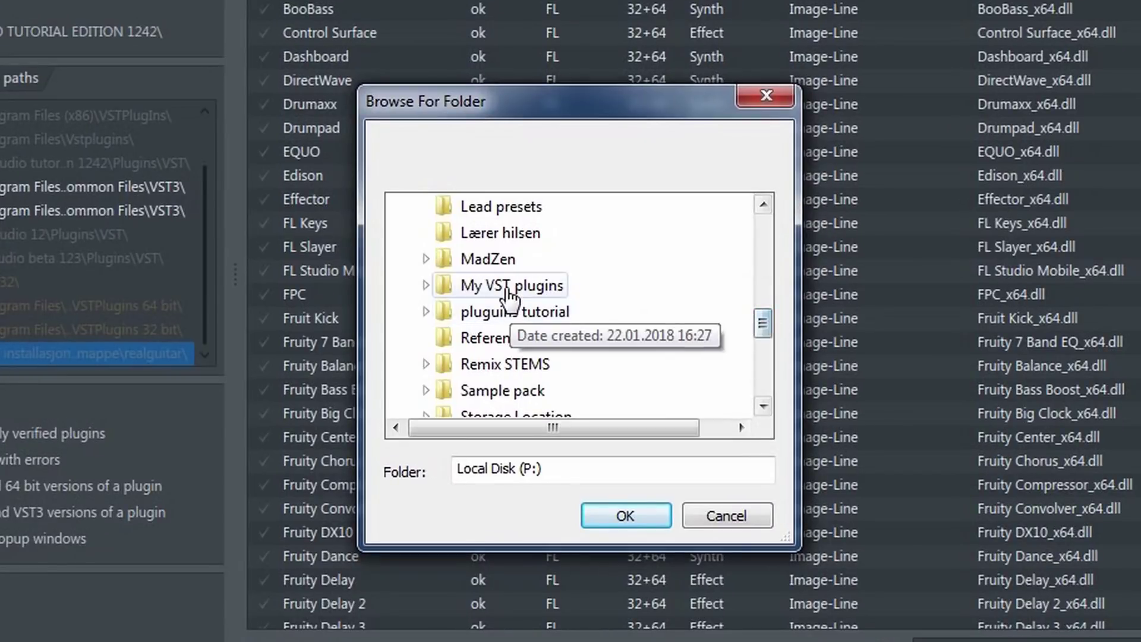
click(479, 329)
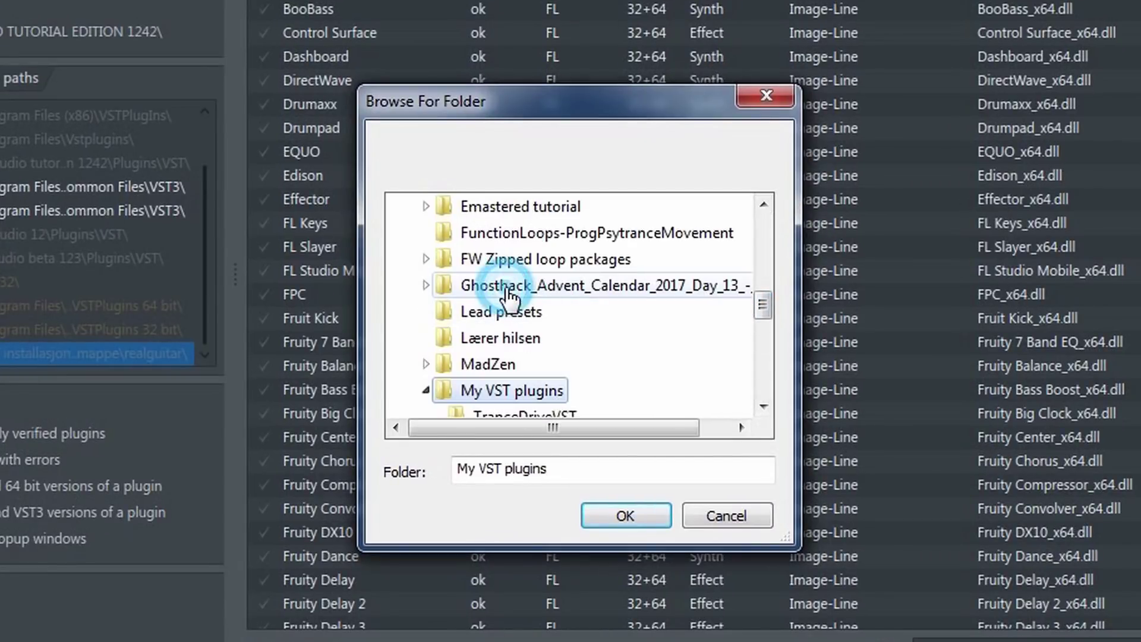
click(639, 525)
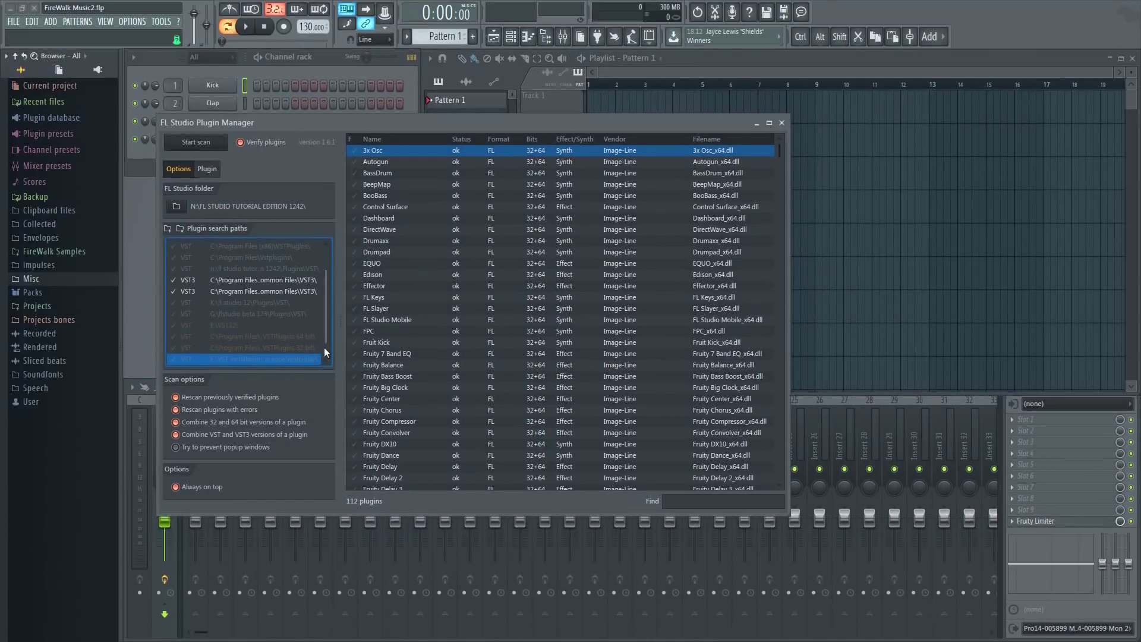
drag(325, 352, 324, 362)
click(238, 360)
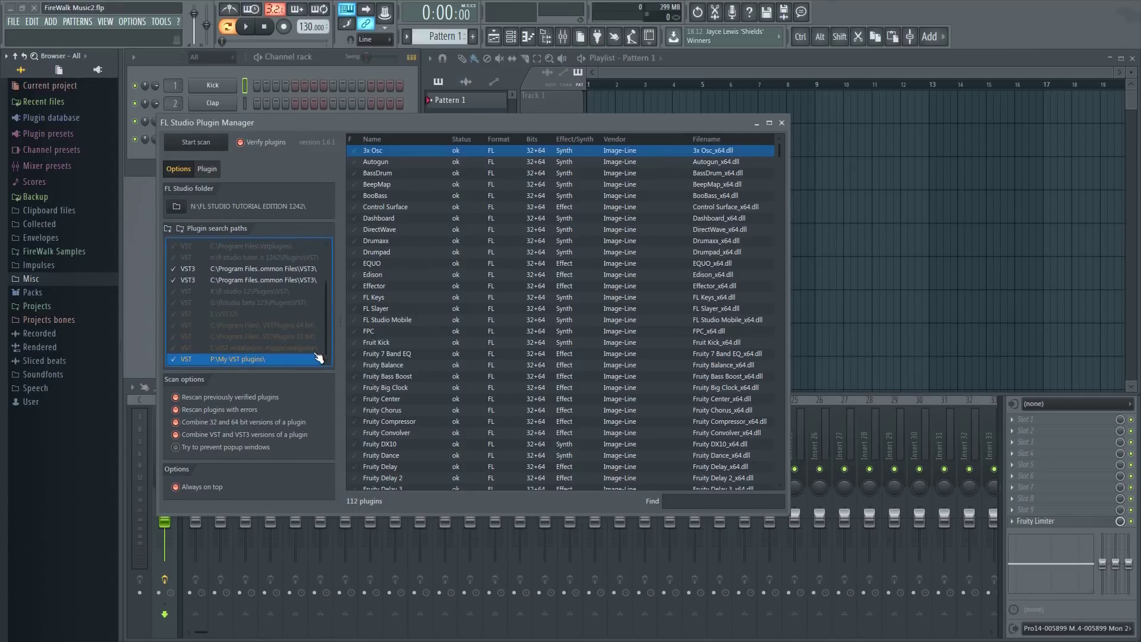
click(241, 143)
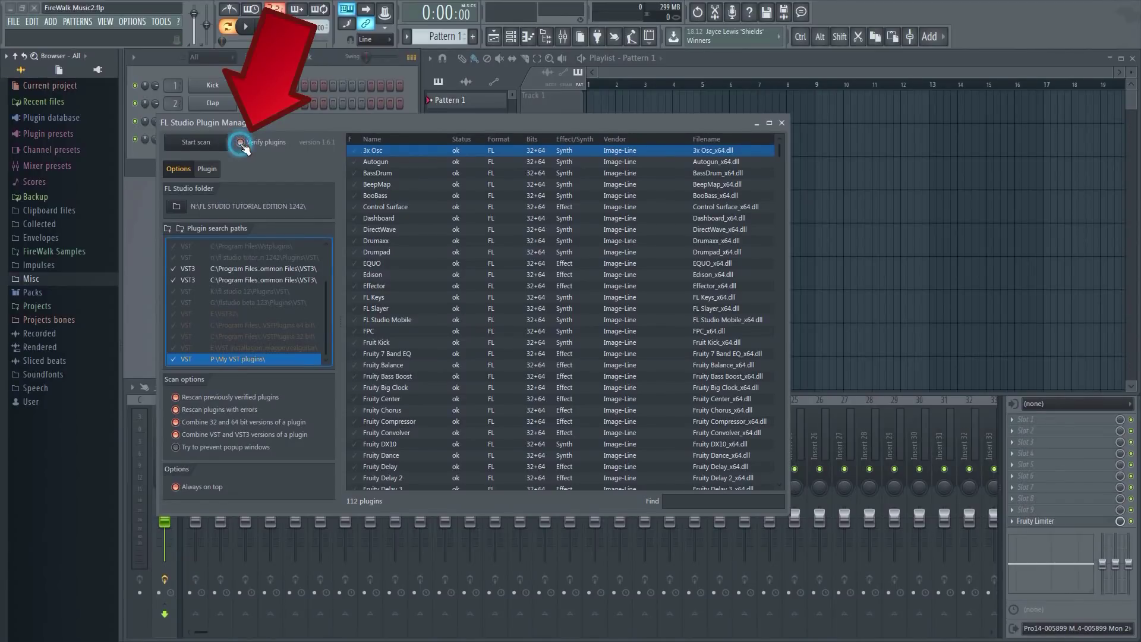
Step: Run the scan, confirm Sylenth1, TranceDrive and SPAN among 115 plugins, and close the manager
click(196, 143)
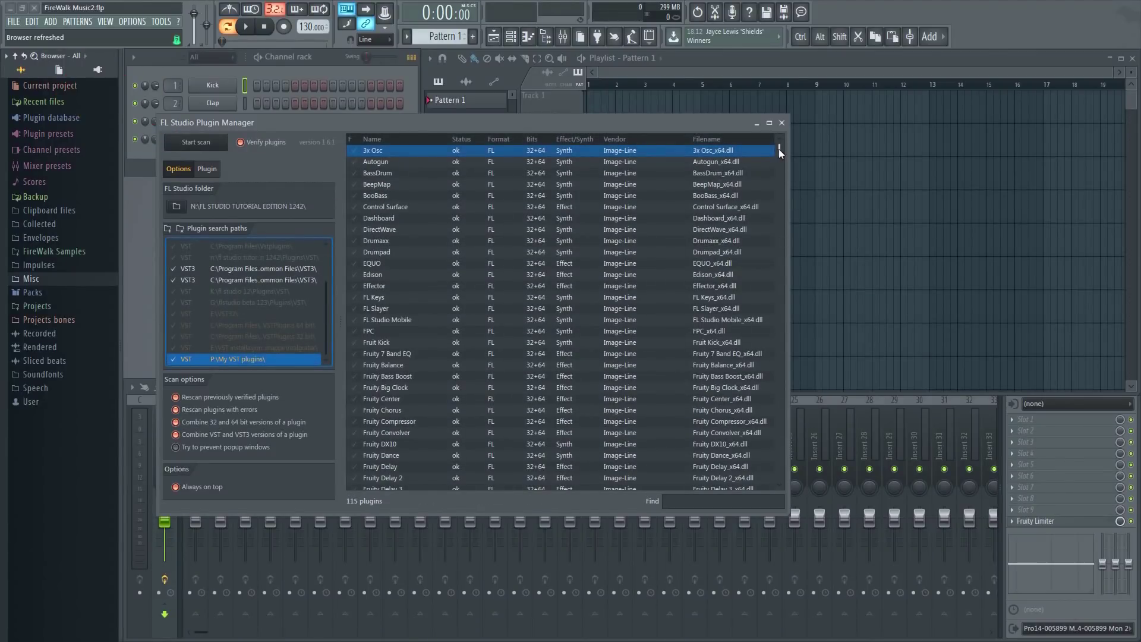
drag(779, 151, 780, 494)
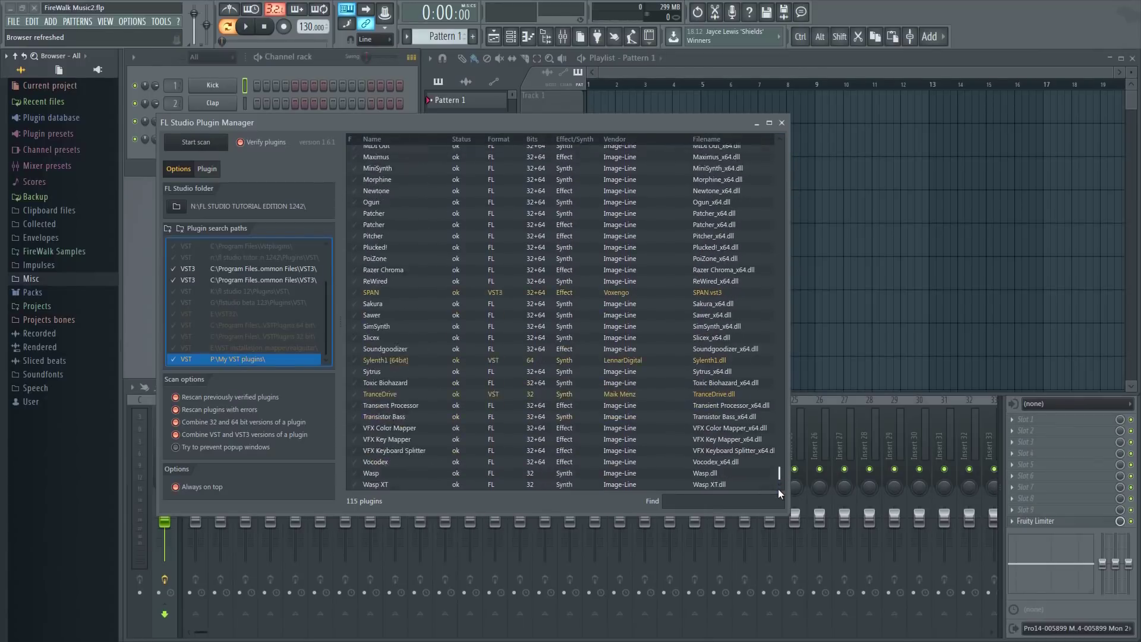
scroll(779, 489, down, 3)
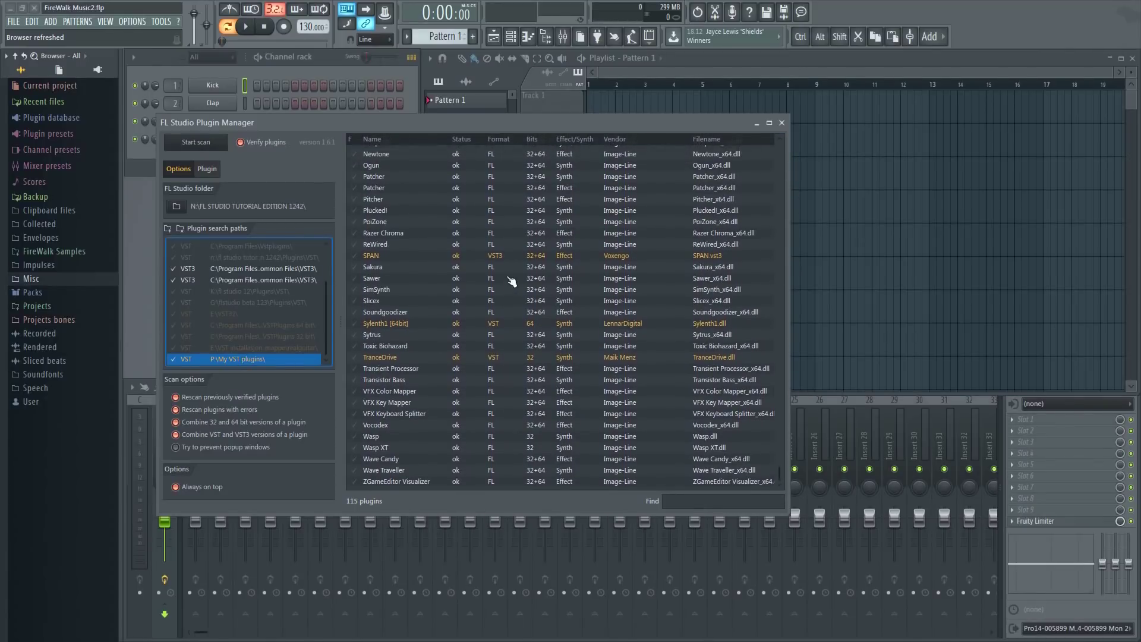
click(782, 123)
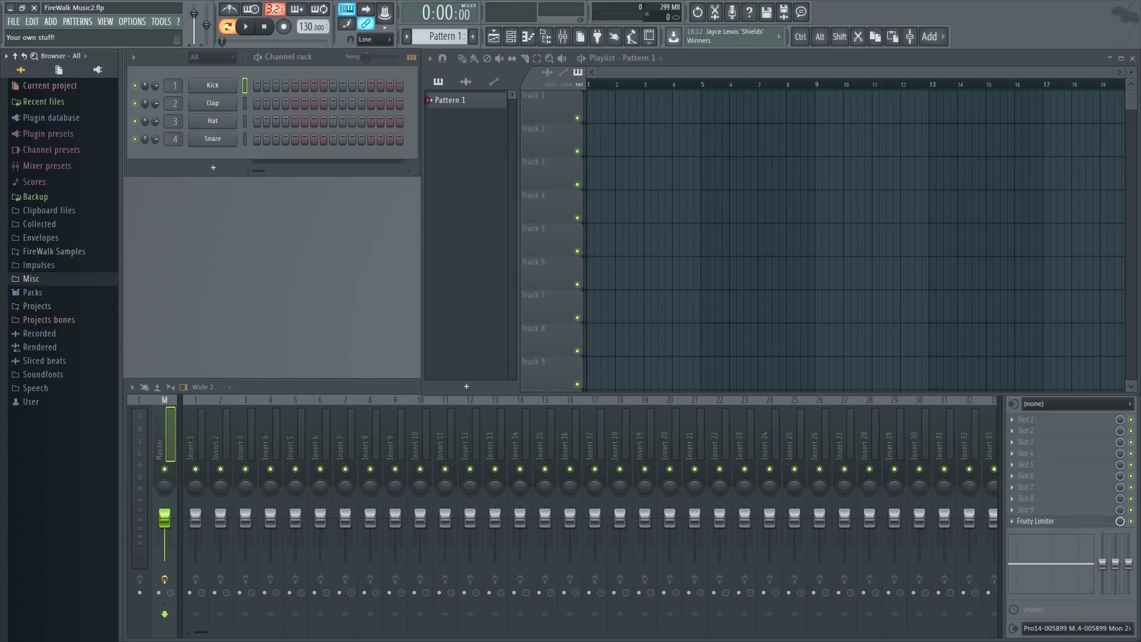
Step: Load Sylenth1 [64bit] from More plugins into the Channel rack, test a note, and close it
click(215, 169)
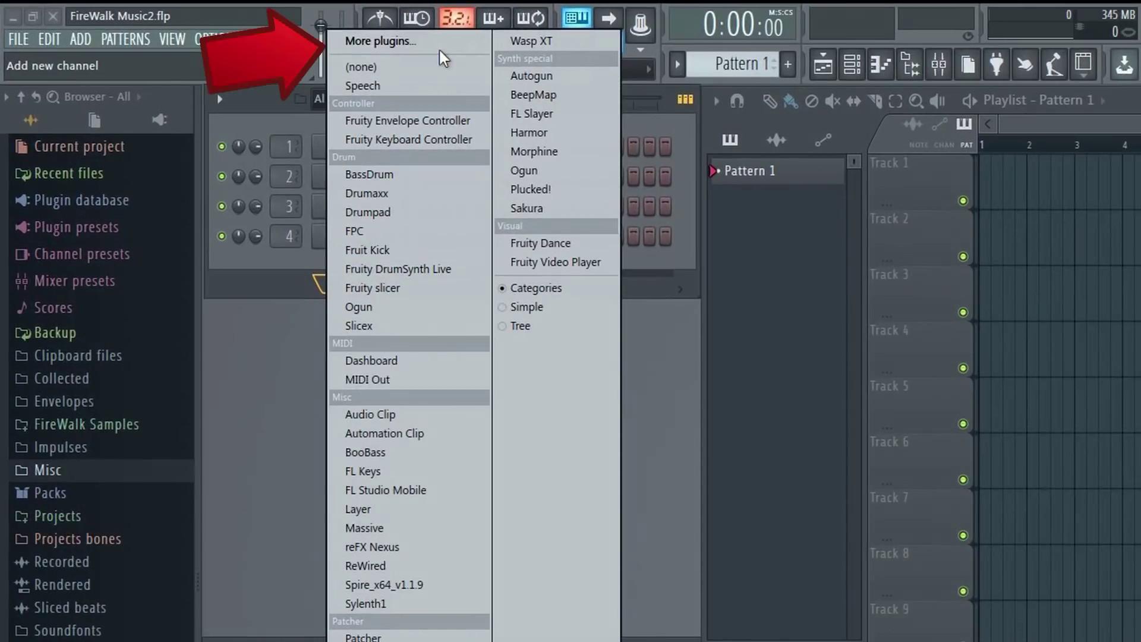
click(438, 44)
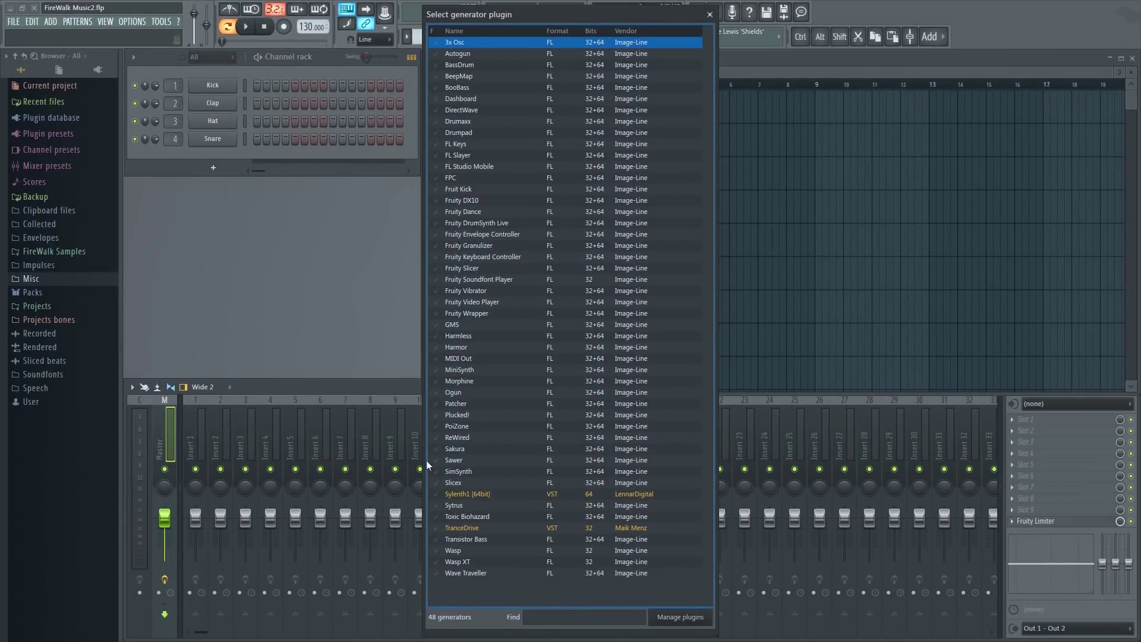
click(469, 495)
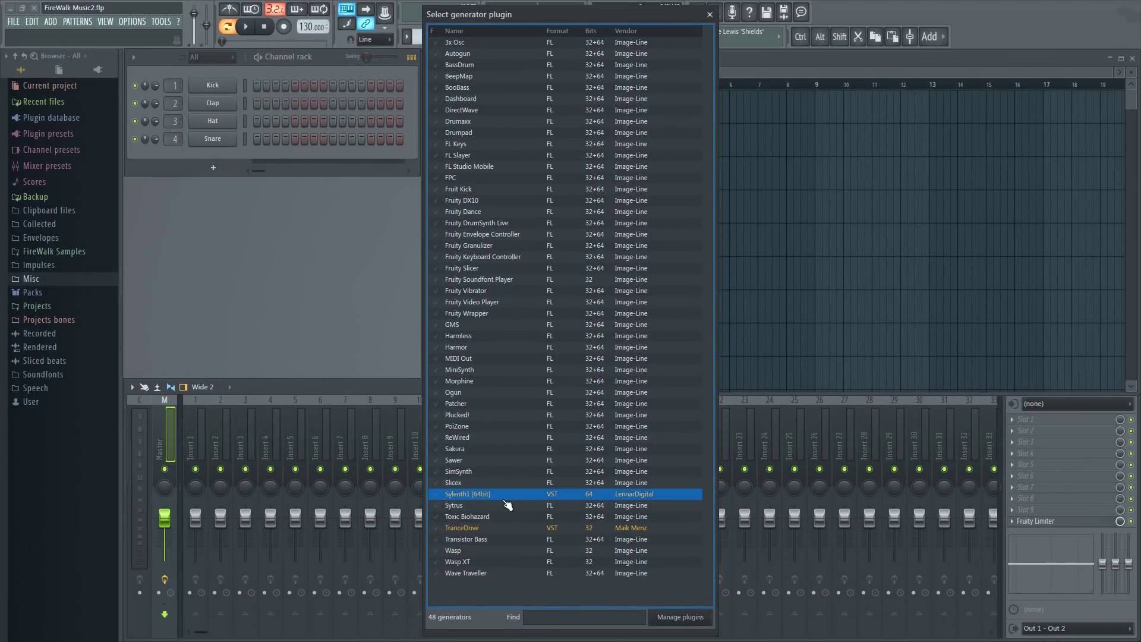
double_click(518, 497)
click(452, 543)
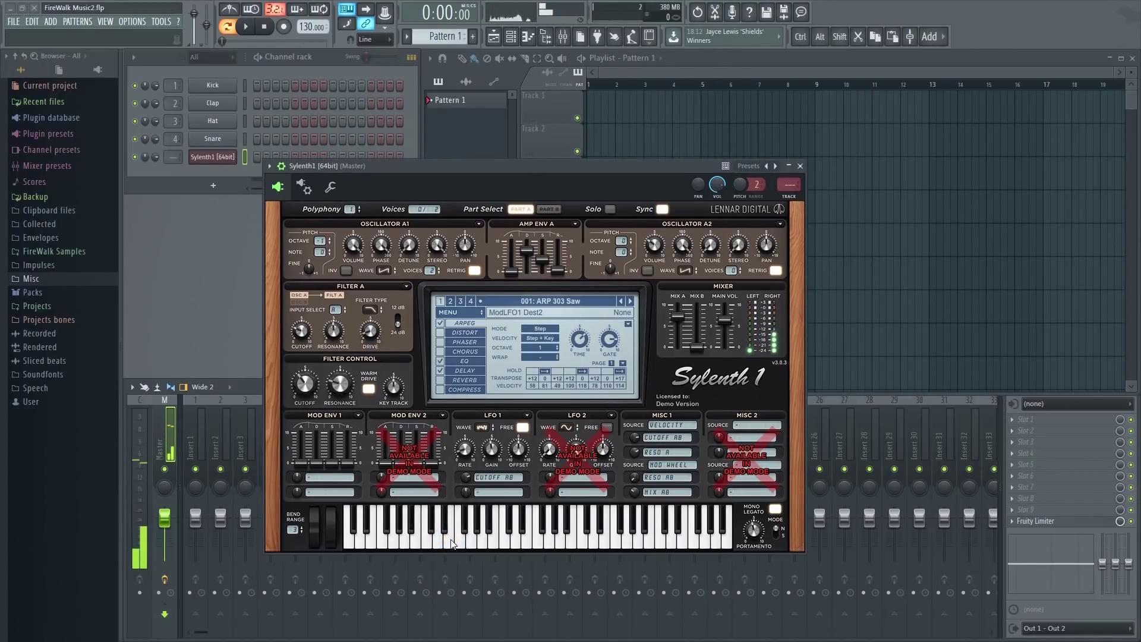
click(800, 167)
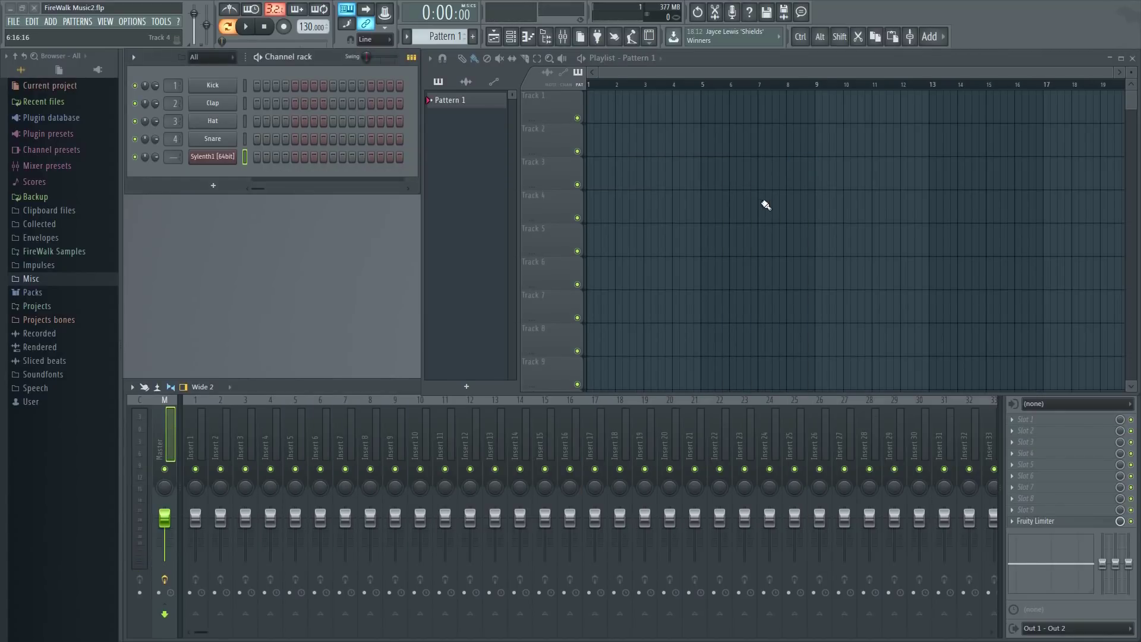
Step: Load SPAN from the full effect plugin list into FX Slot 1 of Insert 1, moving its window aside
click(199, 441)
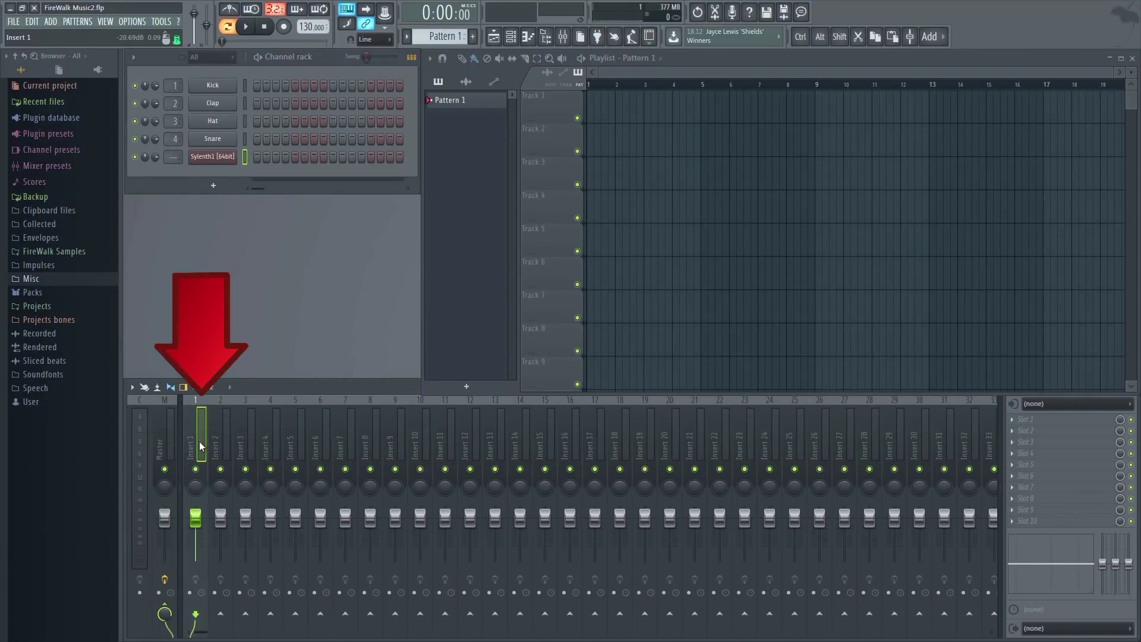
click(1021, 420)
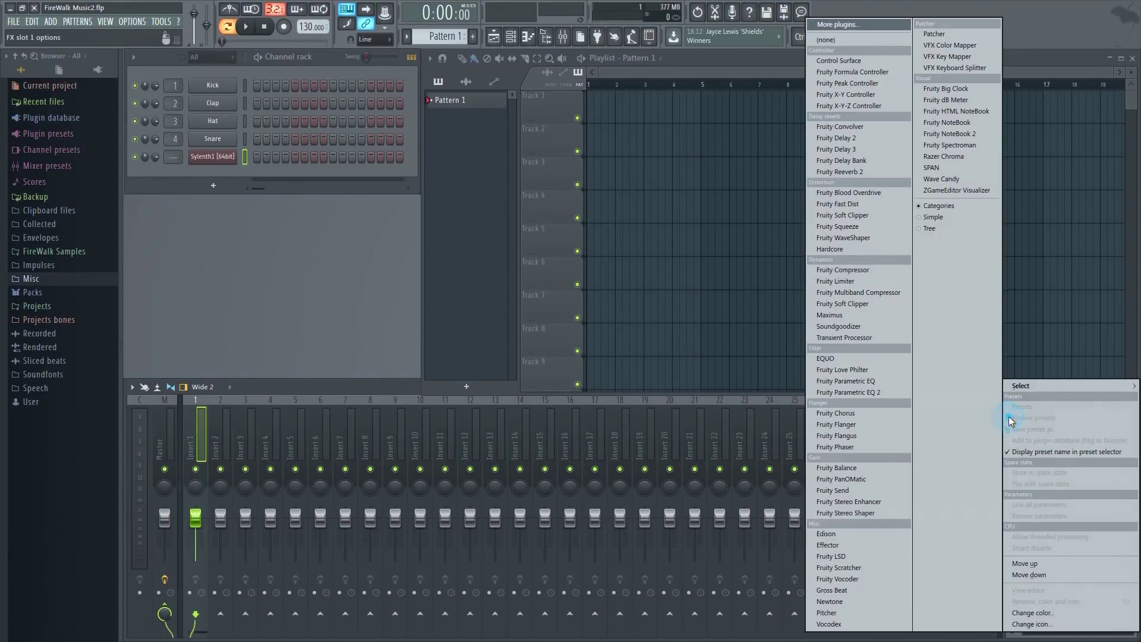
click(867, 25)
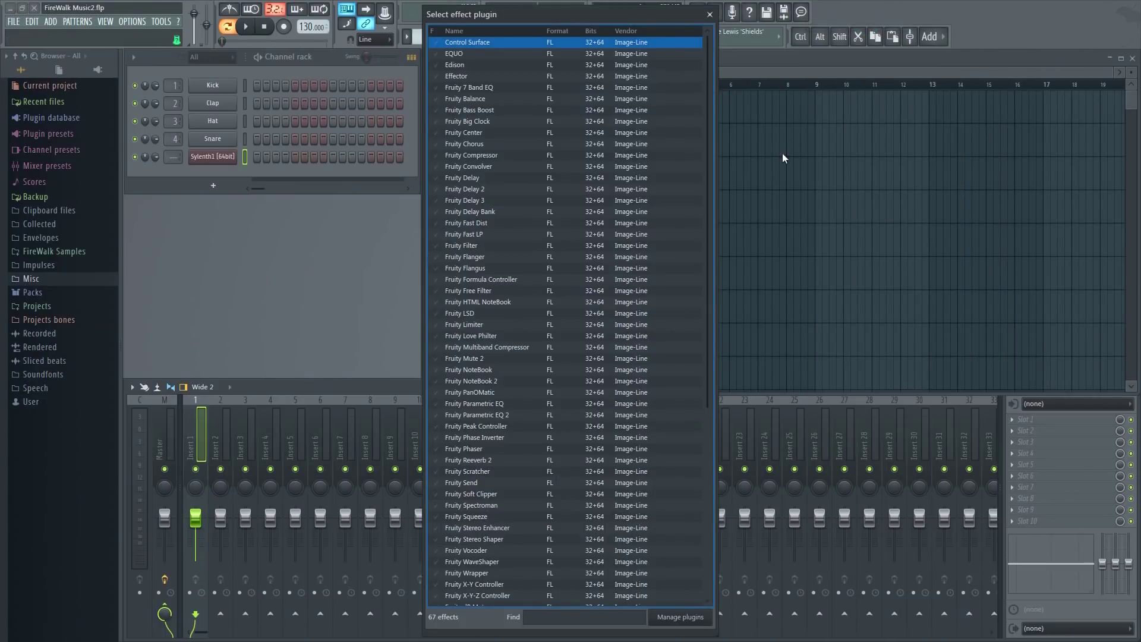
scroll(642, 378, down, 3)
scroll(641, 381, down, 3)
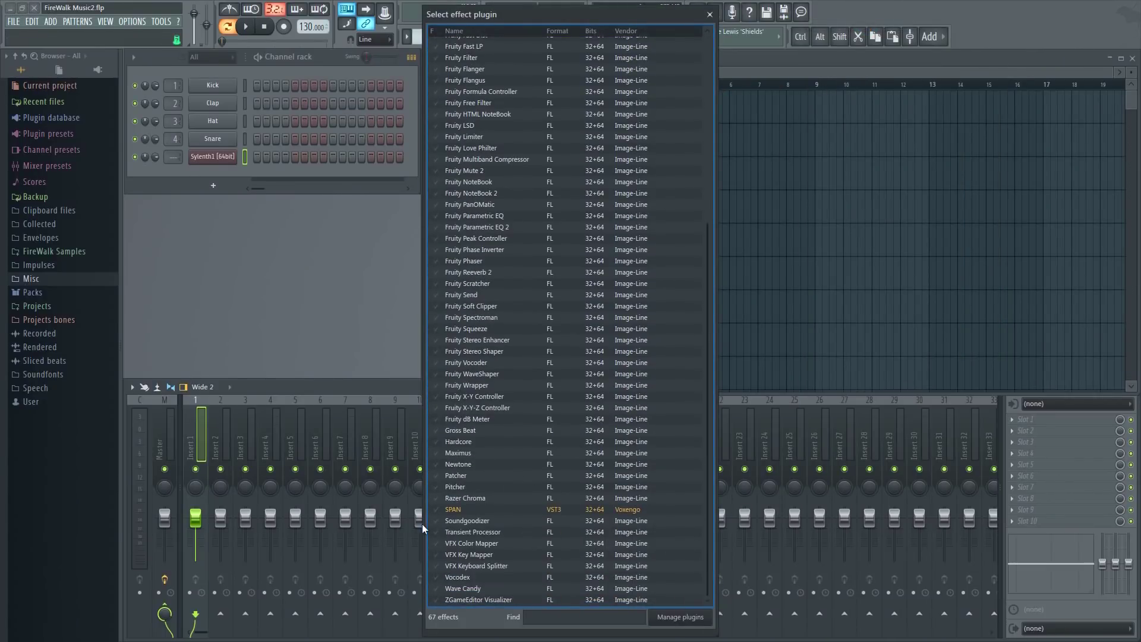
click(458, 511)
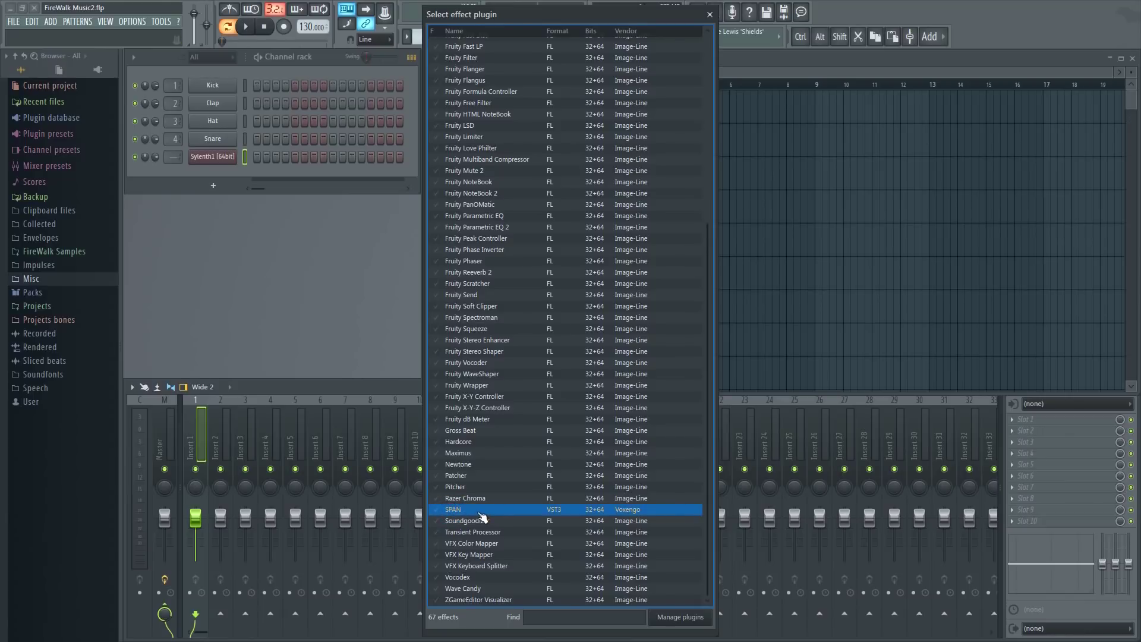
double_click(481, 511)
drag(431, 175, 535, 161)
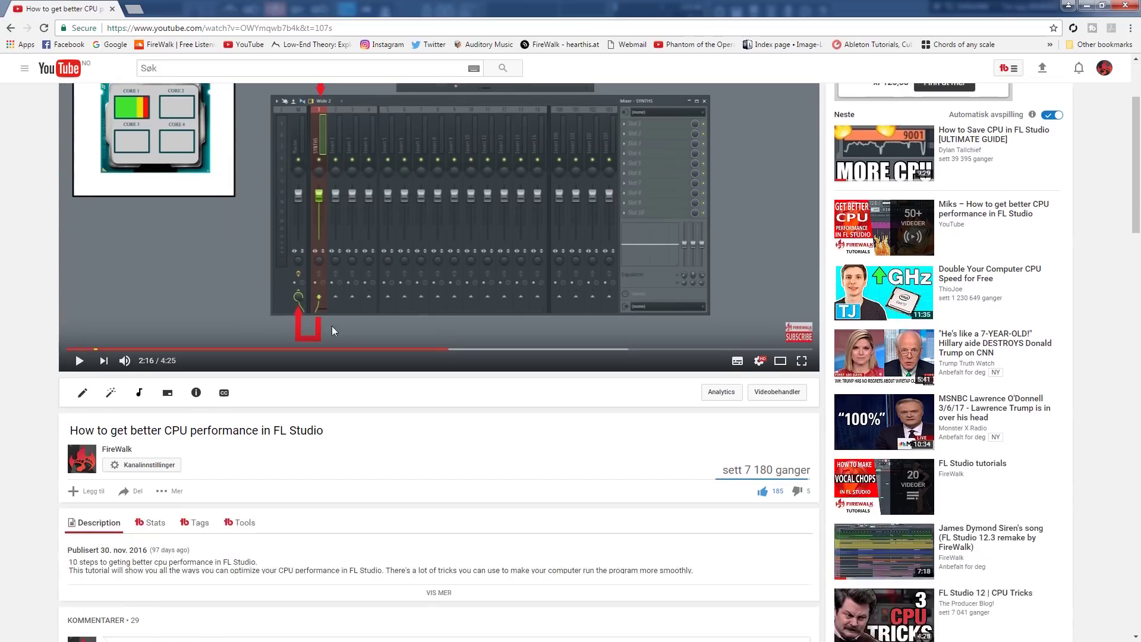
Step: Expand the full description of 'How to get better CPU performance in FL Studio' via VIS MER
scroll(332, 330, down, 2)
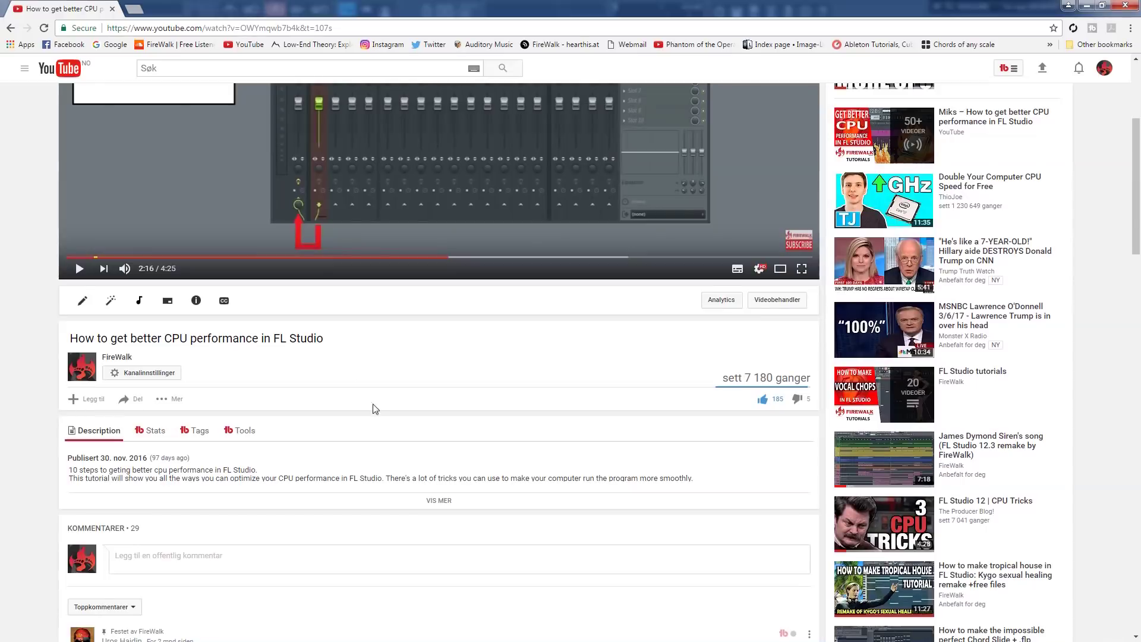
click(423, 499)
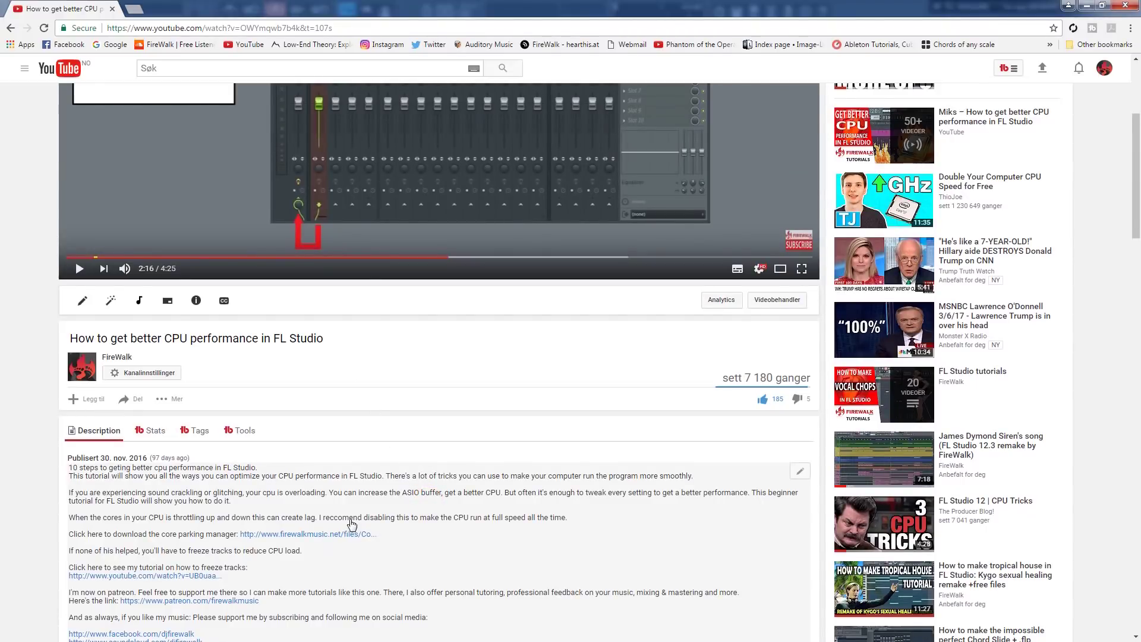